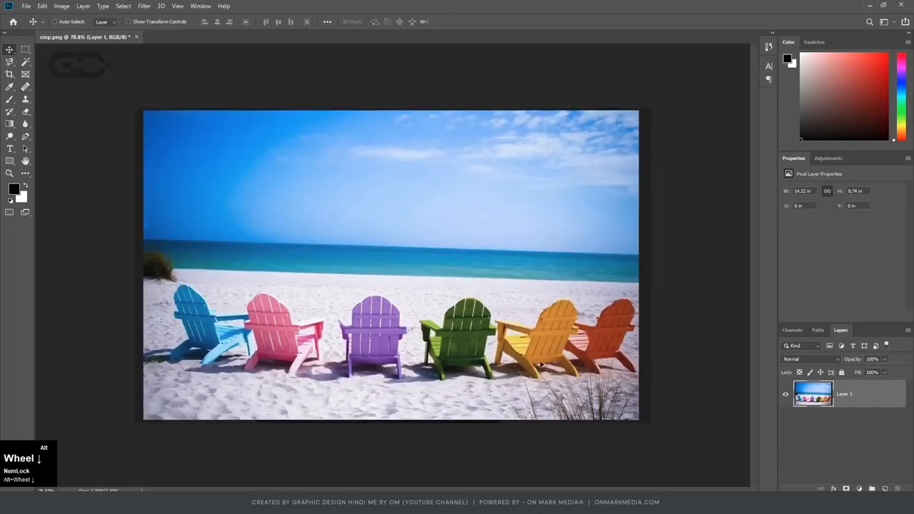
left_click_drag(143, 137, 341, 167)
scroll(273, 204, "down", 3)
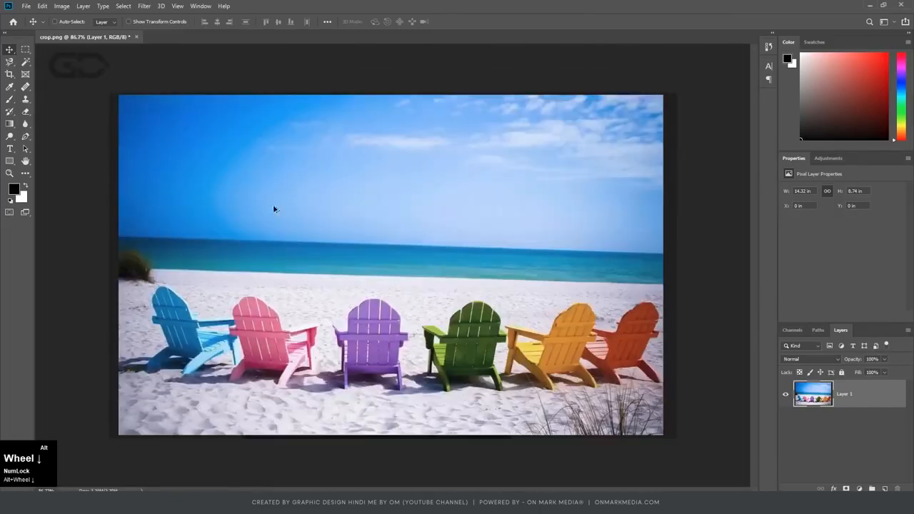
scroll(127, 360, "up", 3)
left_click_drag(124, 356, 255, 230)
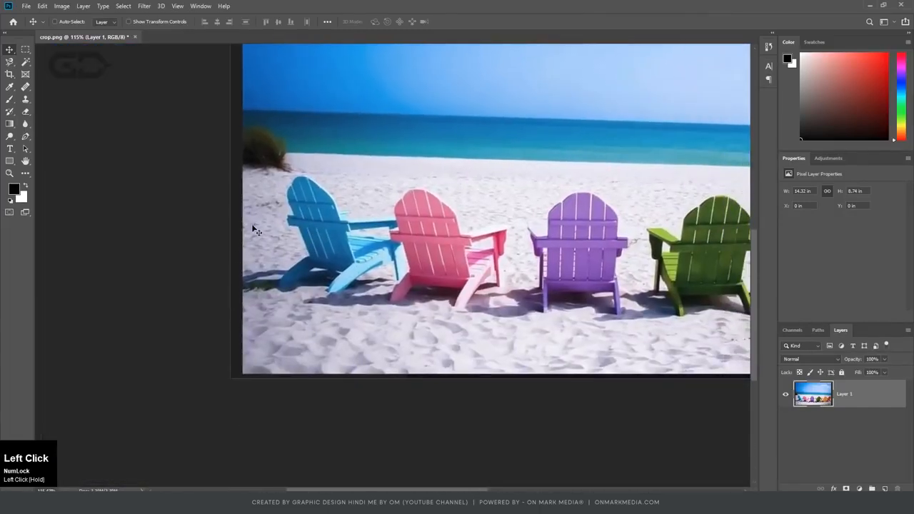
scroll(235, 279, "down", 3)
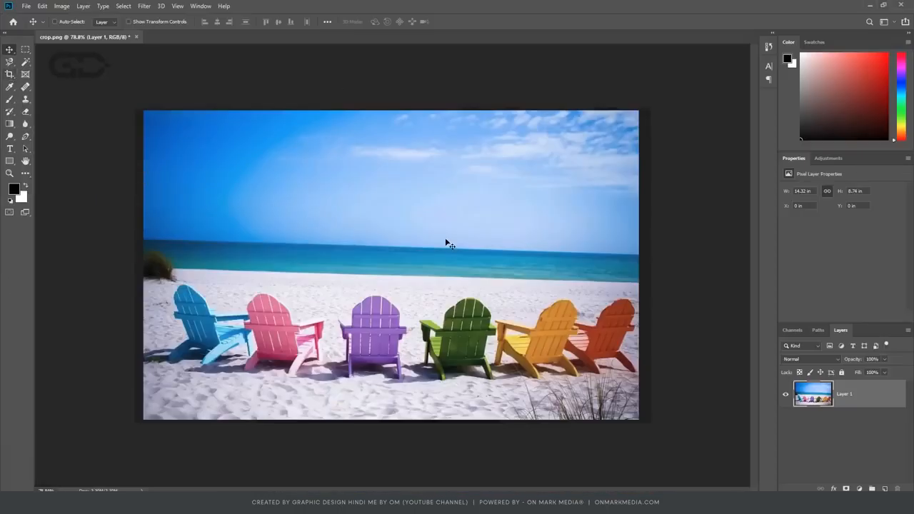
Crop the beach photo in its original ratio to trim the dark borders from its edges.
key("c")
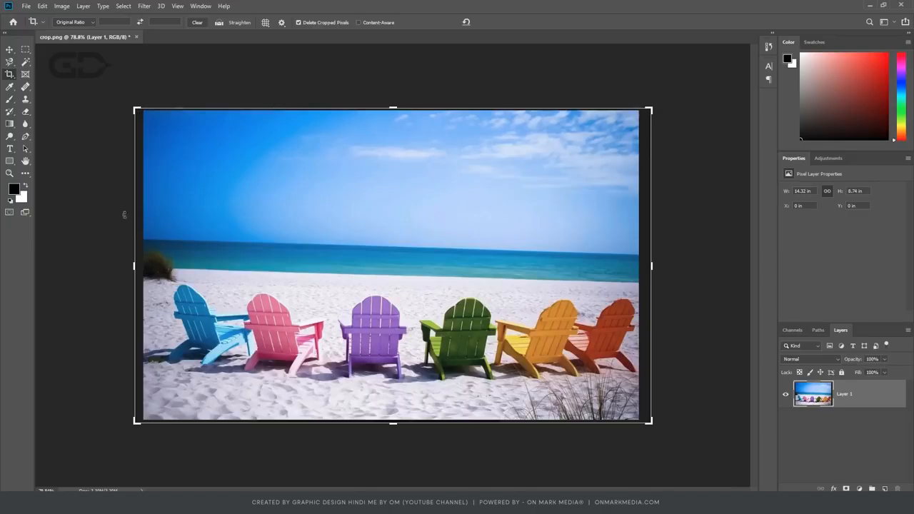
left_click_drag(135, 266, 141, 266)
left_click_drag(394, 110, 396, 119)
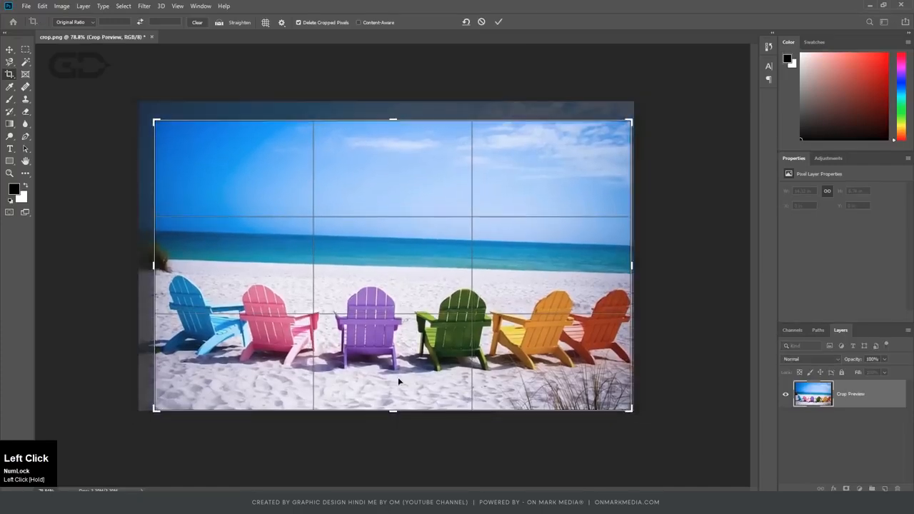
left_click_drag(393, 411, 394, 404)
left_click_drag(558, 348, 558, 255)
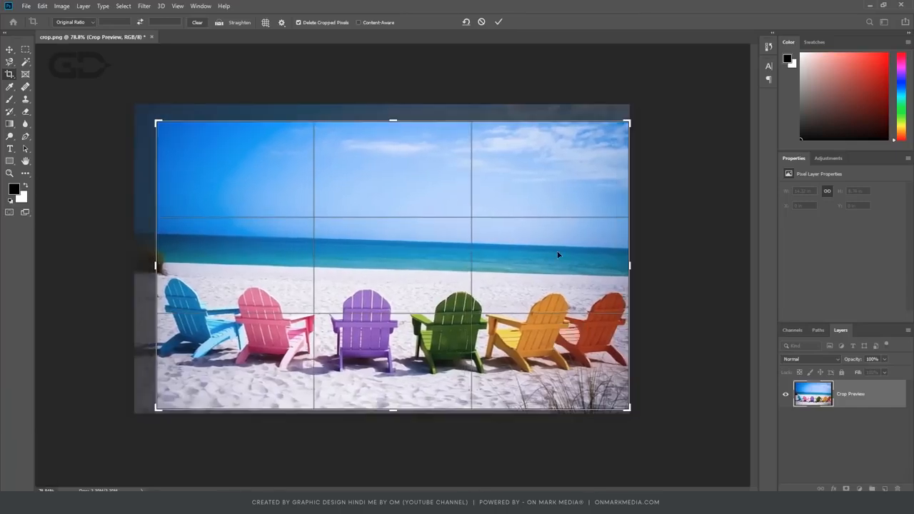
key("Return")
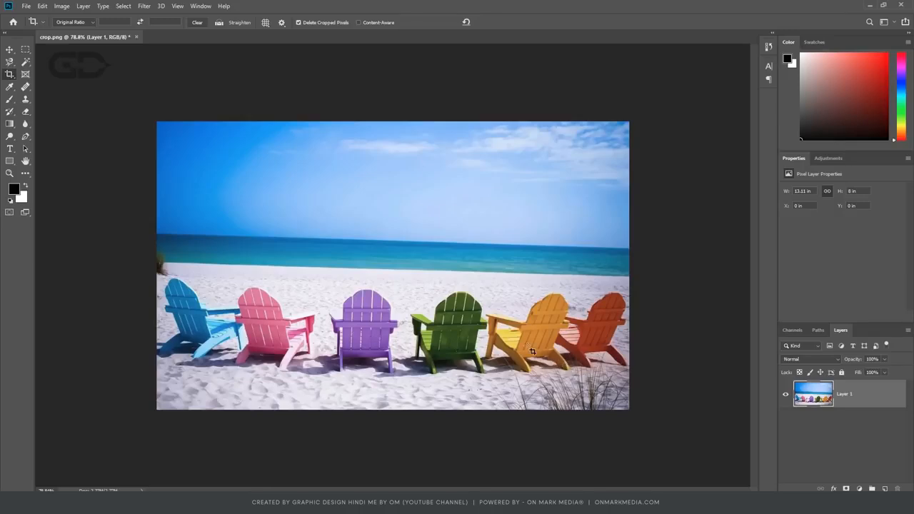
Try to extend the crop outward beyond the photo's left edge with Delete Cropped Pixels still enabled.
key("c")
left_click(453, 199)
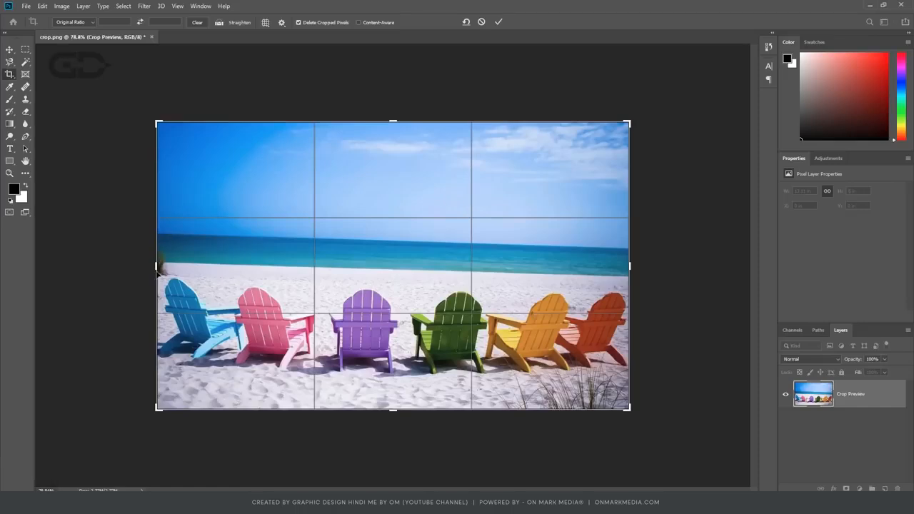
mouse_move(155, 267)
left_mouse_down()
mouse_move(143, 265)
mouse_move(175, 266)
mouse_move(144, 267)
left_mouse_up()
key("Return")
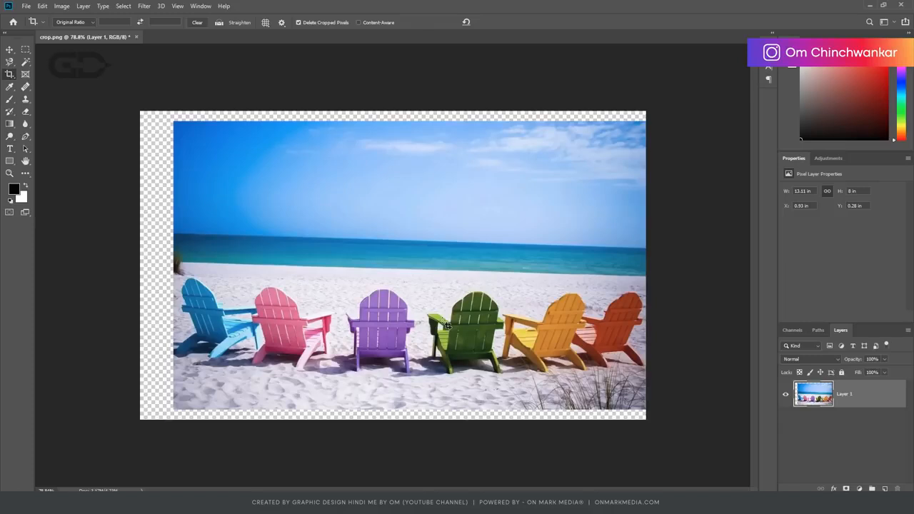
Revert crop.png to its last saved version.
left_click(25, 5)
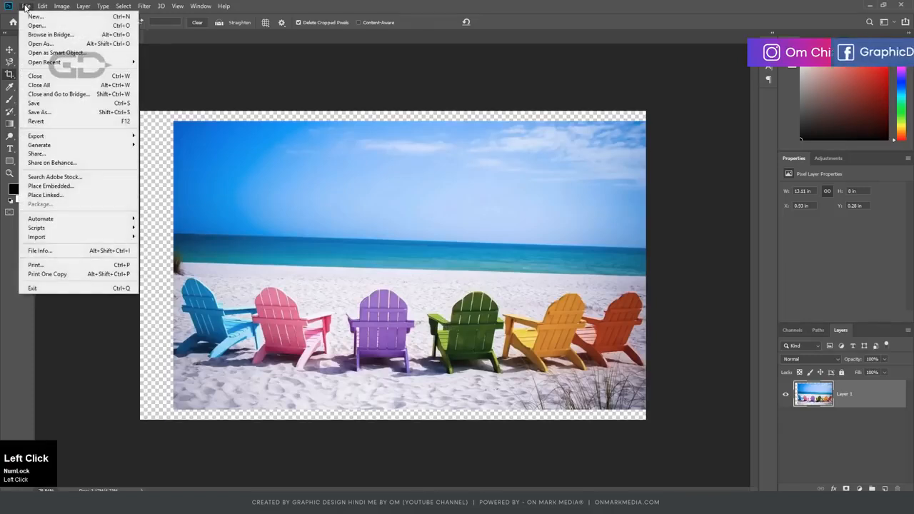
left_click(47, 121)
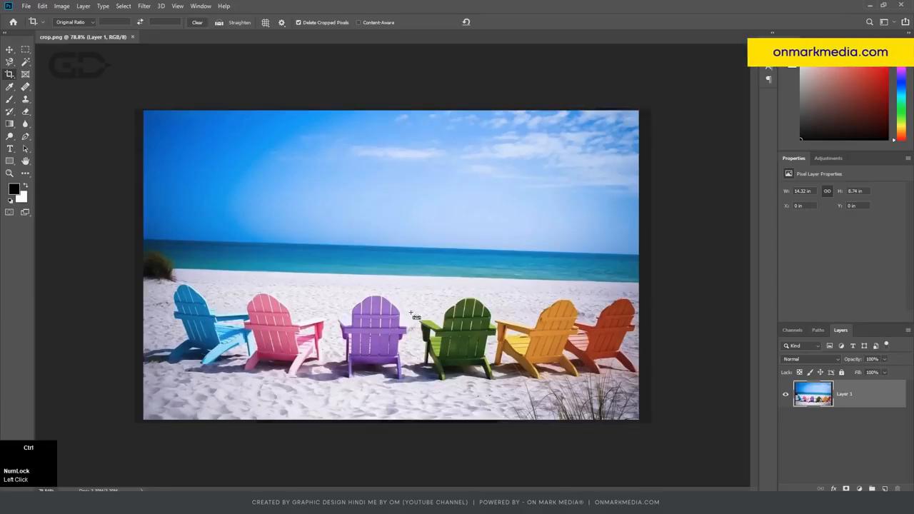
key("ctrl+z")
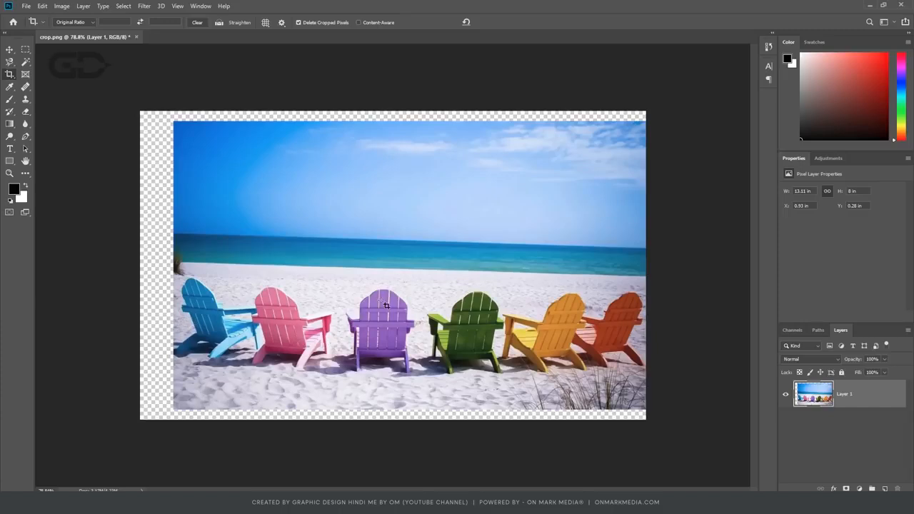
left_click(26, 7)
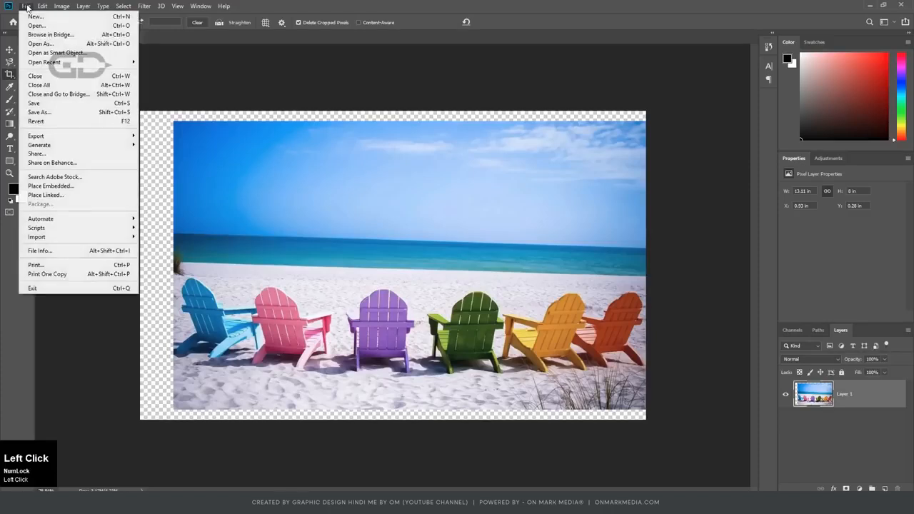
left_click(63, 122)
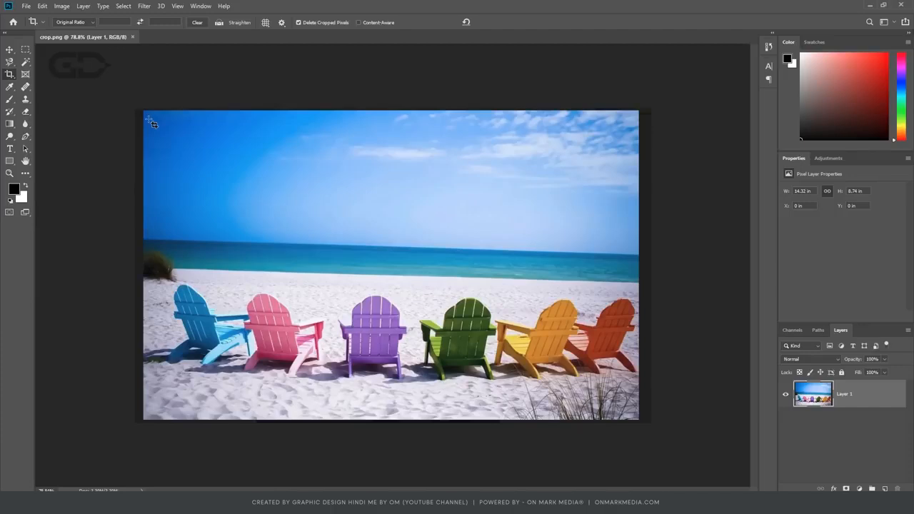
Disable Delete Cropped Pixels and crop the photo inside its dark borders, keeping the original ratio.
left_click(366, 190)
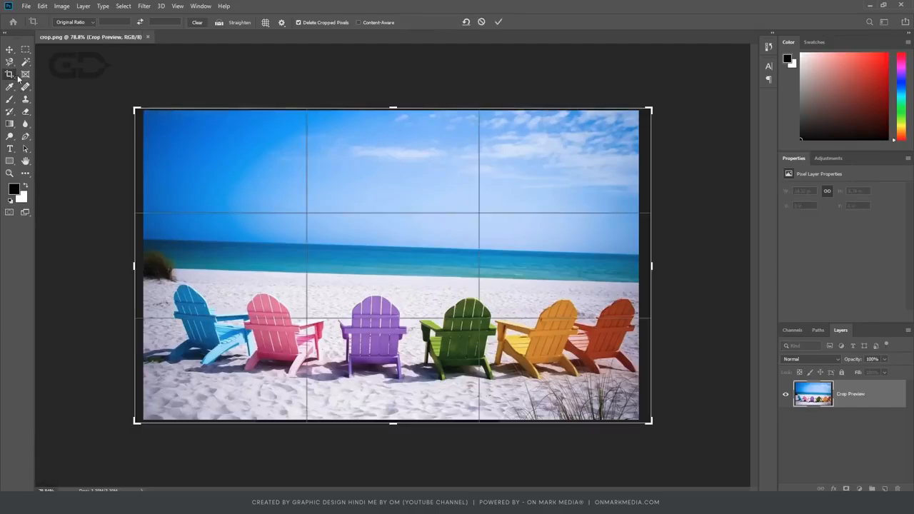
left_click(307, 23)
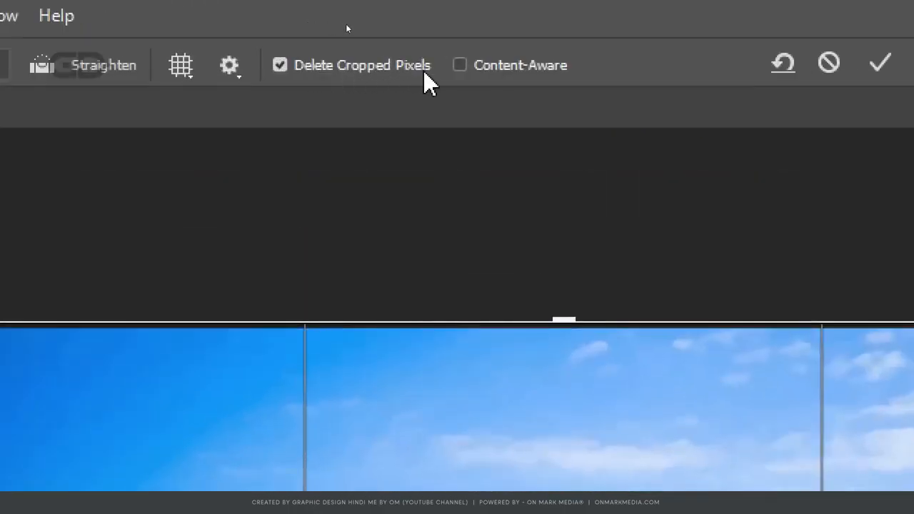
left_click(280, 68)
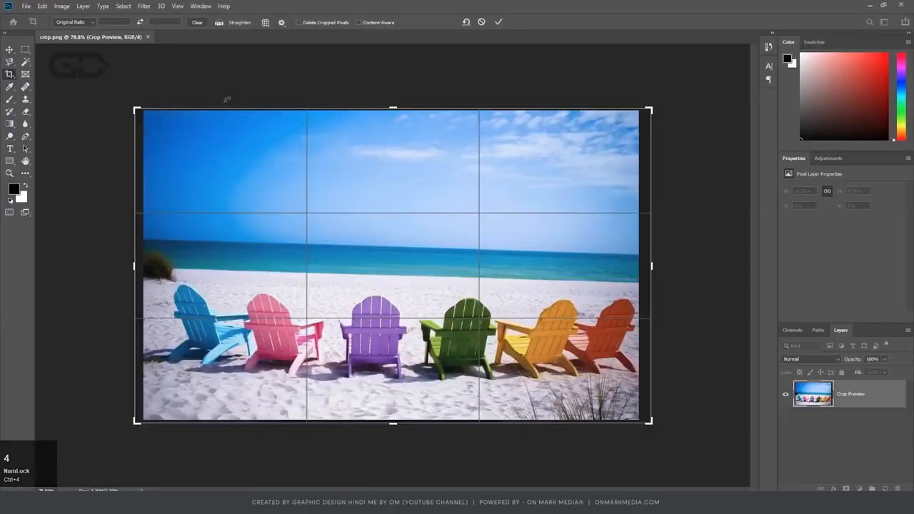
left_click_drag(136, 266, 149, 267)
left_click_drag(635, 117, 628, 121)
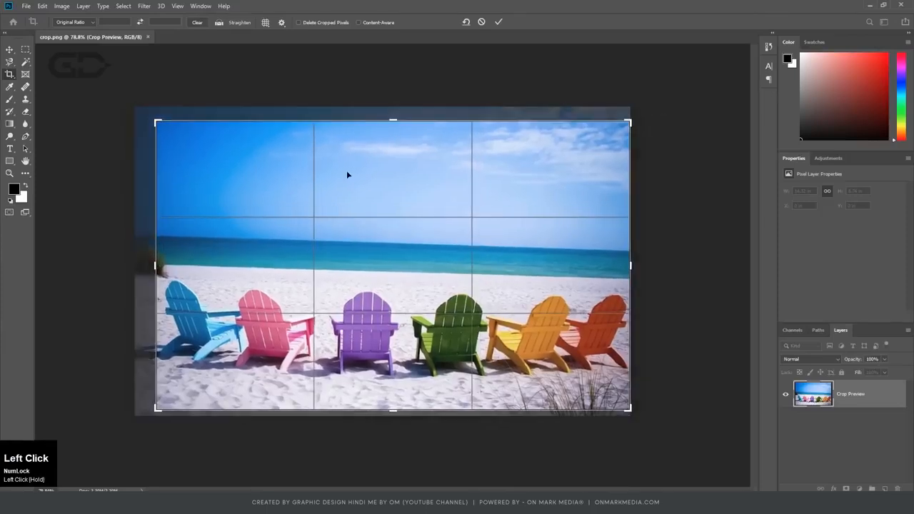
key("Return")
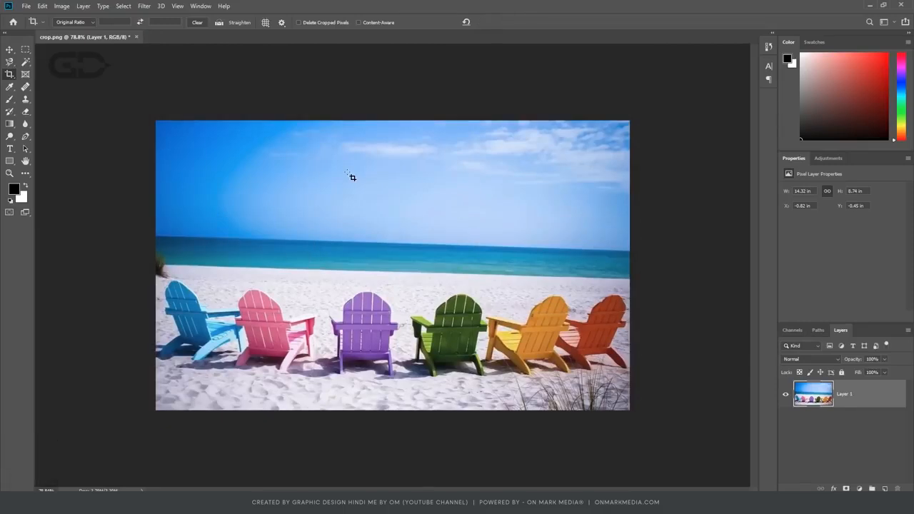
Reopen the crop of the photo, slightly readjust its frame to keep the dark borders excluded, and apply it.
left_click(420, 238)
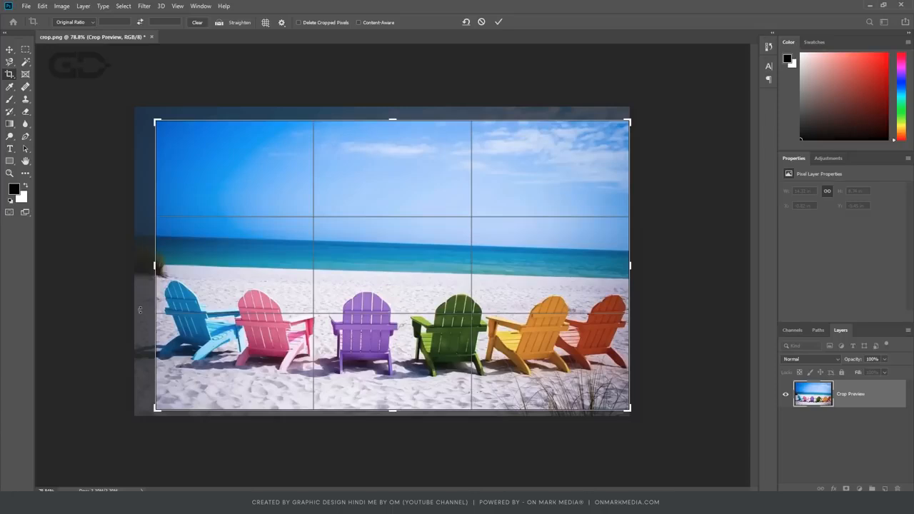
left_click_drag(153, 267, 148, 266)
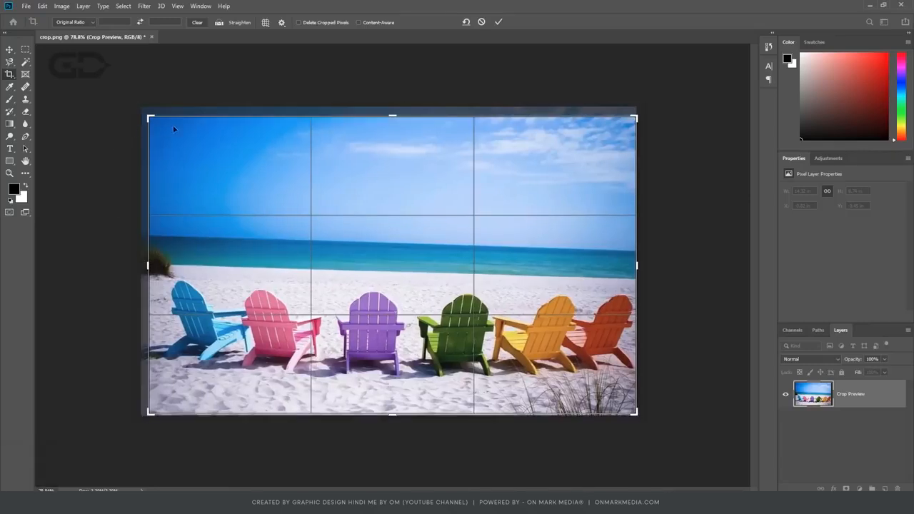
key("ctrl+z")
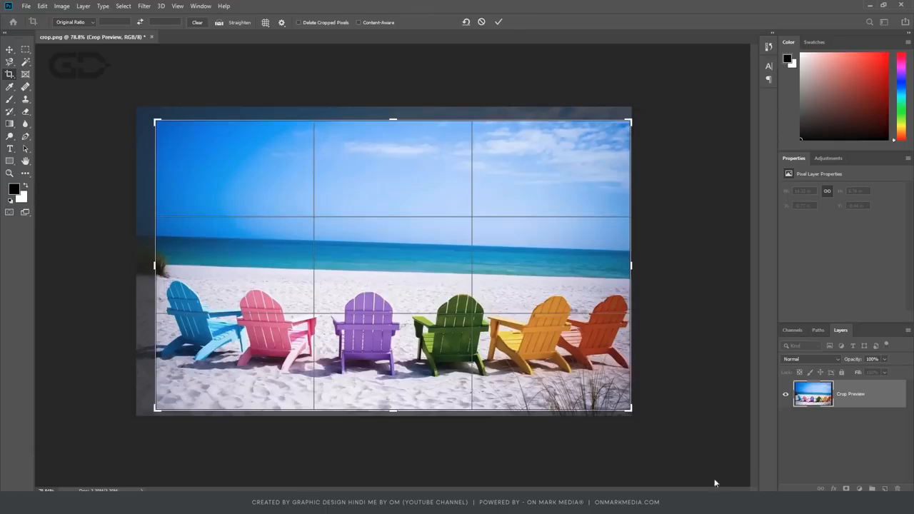
left_click(652, 426)
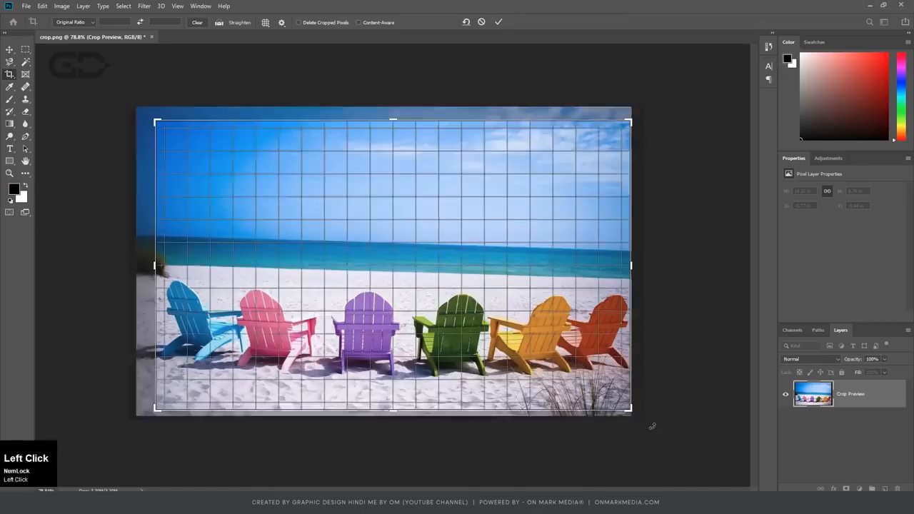
left_click_drag(636, 417, 617, 397)
double_click(617, 397)
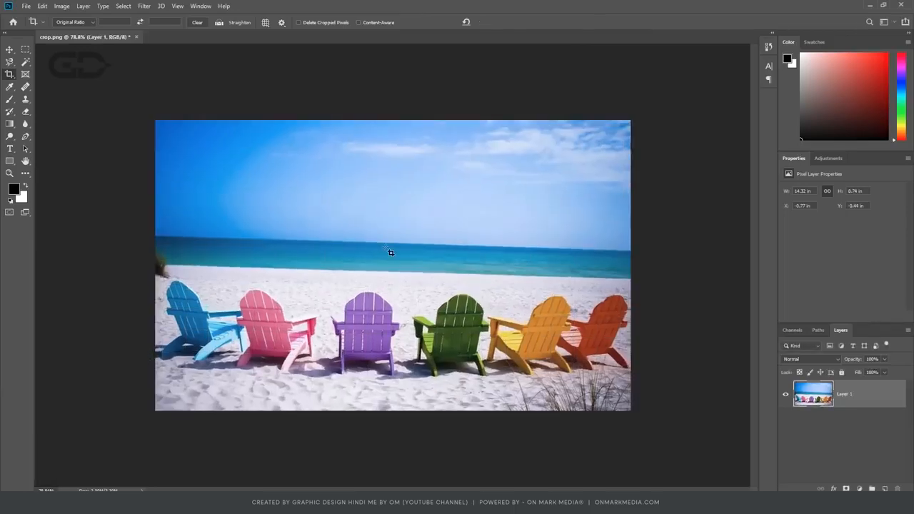
Reopen the crop and tighten its frame slightly from the upper-left corner in the original ratio.
left_click(389, 252)
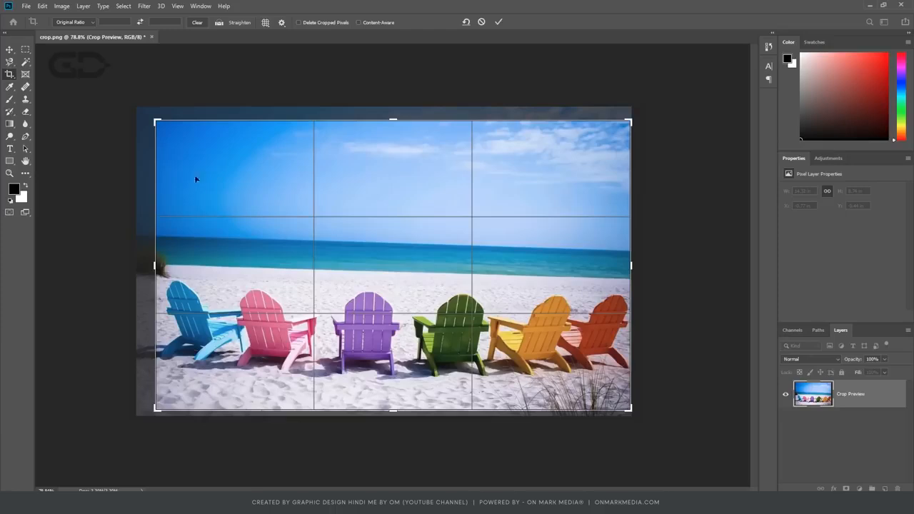
mouse_move(157, 123)
left_mouse_down()
mouse_move(205, 135)
mouse_move(168, 109)
mouse_move(162, 116)
left_mouse_up()
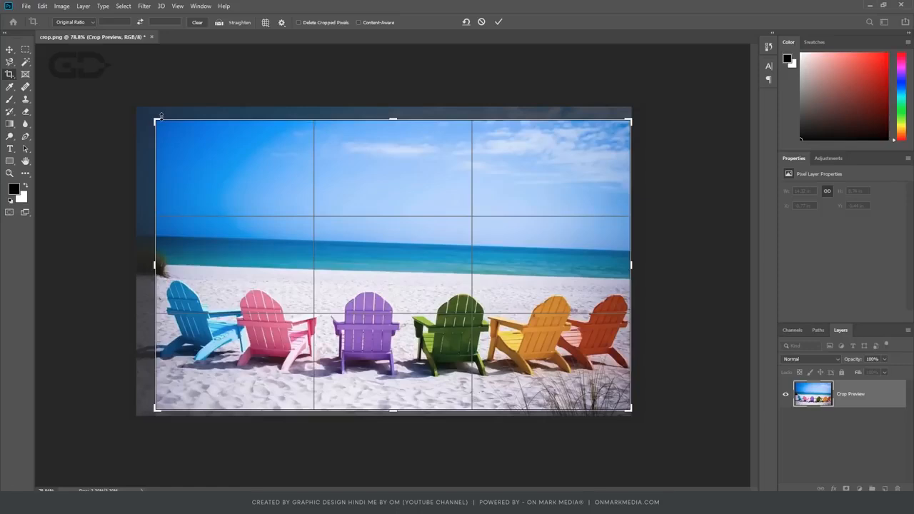
left_click(92, 22)
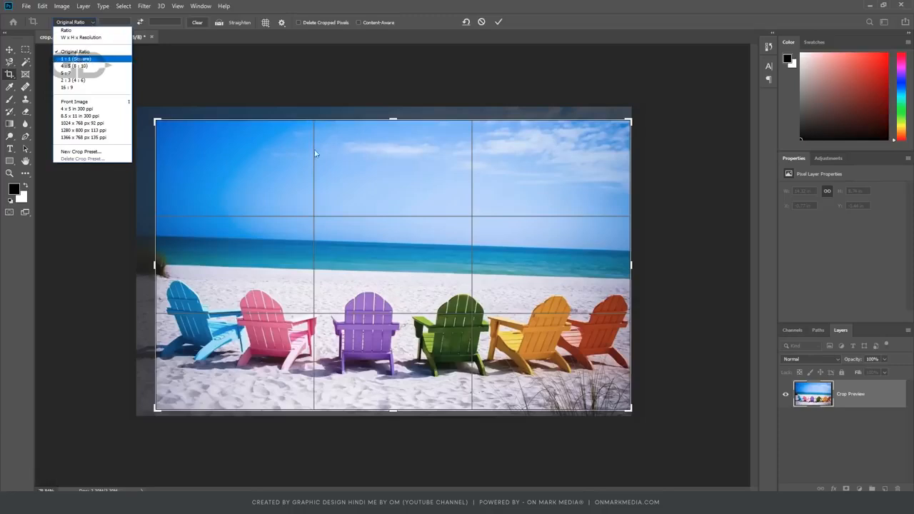
left_click(389, 216)
left_click_drag(158, 124, 159, 124)
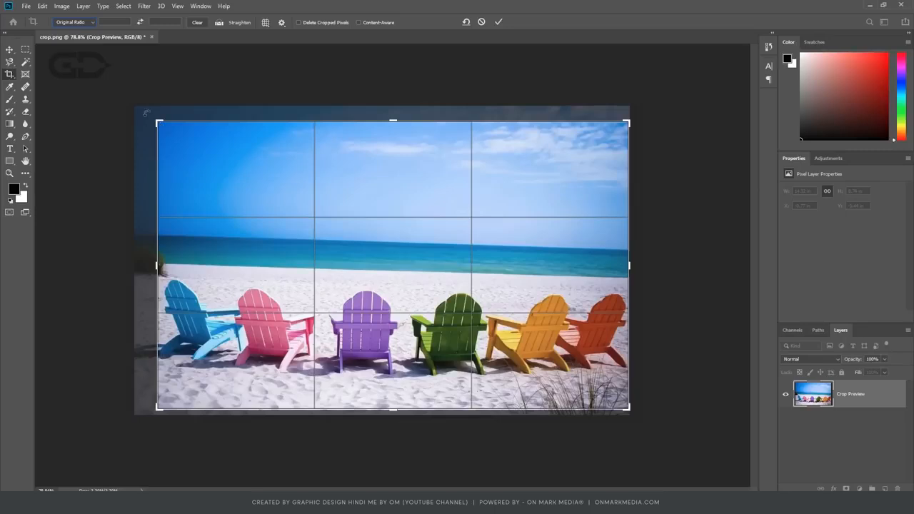
Try the 1:1 (Square), 4:5 (8:10) and 5:7 crop ratios on the photo, and return to Original Ratio.
left_click(74, 23)
left_click(82, 58)
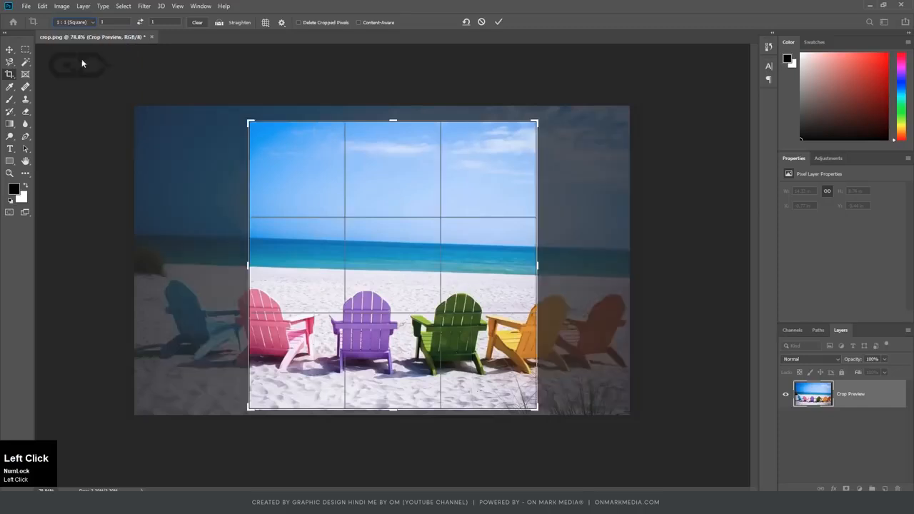
mouse_move(252, 126)
left_mouse_down()
mouse_move(250, 119)
mouse_move(267, 136)
mouse_move(251, 124)
left_mouse_up()
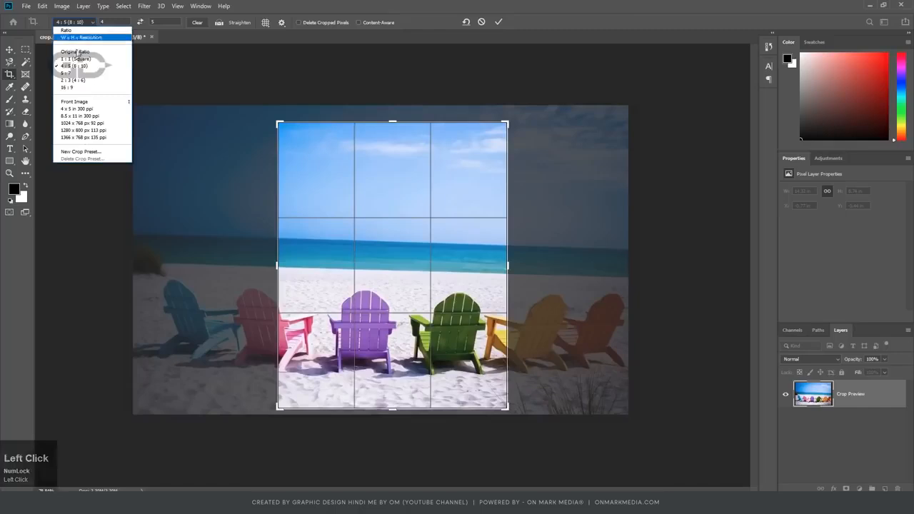
left_click(75, 76)
left_click(81, 27)
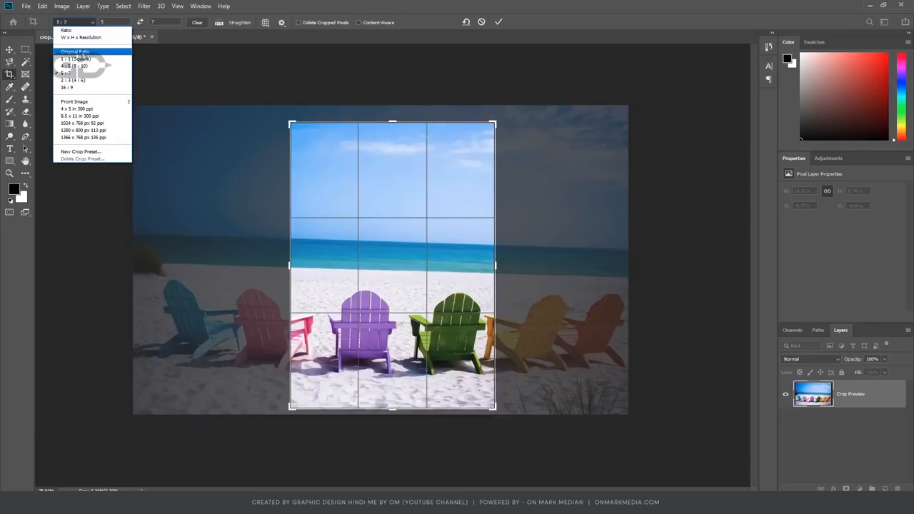
left_click(83, 52)
Crop the photo in its original ratio to a smaller area around the middle four chairs, and undo that crop.
mouse_move(414, 257)
left_mouse_down()
mouse_move(401, 222)
mouse_move(422, 263)
left_mouse_up()
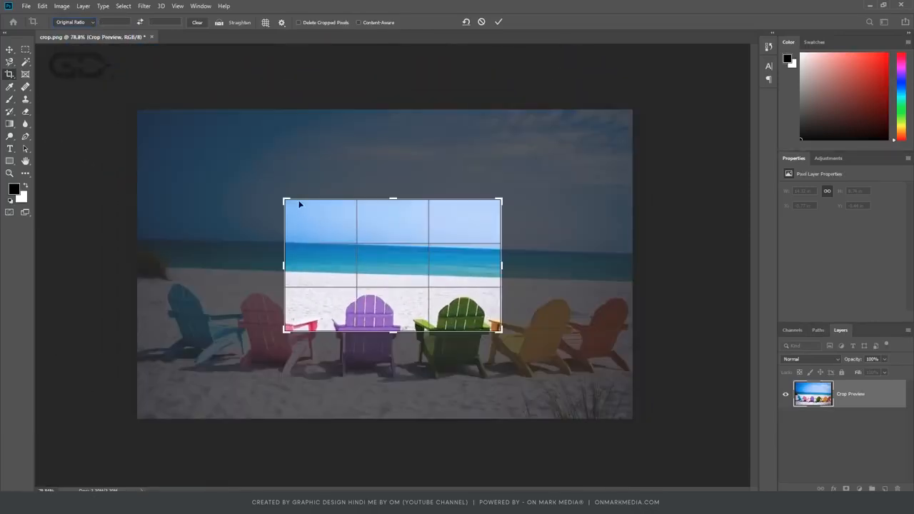
mouse_move(395, 199)
left_mouse_down()
mouse_move(395, 184)
mouse_move(396, 201)
left_mouse_up()
left_click_drag(495, 204, 525, 185)
left_click_drag(259, 183, 239, 172)
left_click_drag(392, 355, 393, 375)
left_click_drag(406, 306, 374, 255)
key("Return")
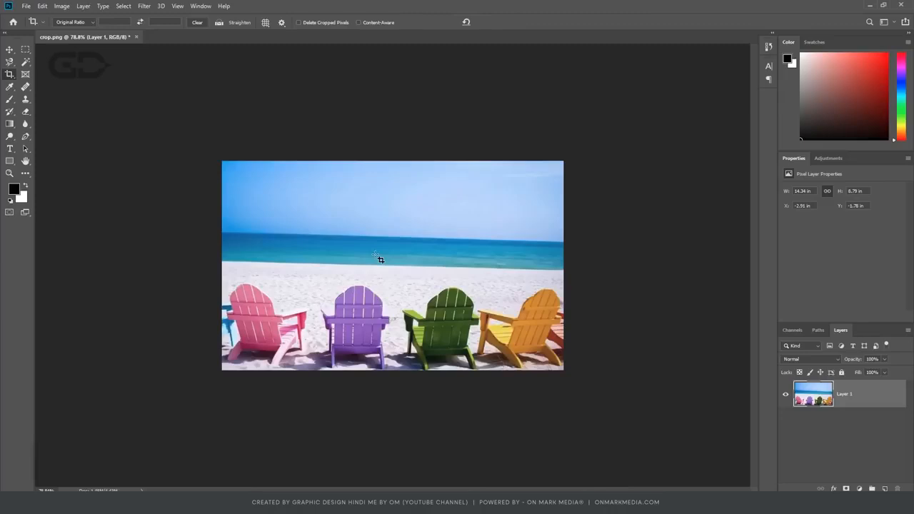
key("ctrl")
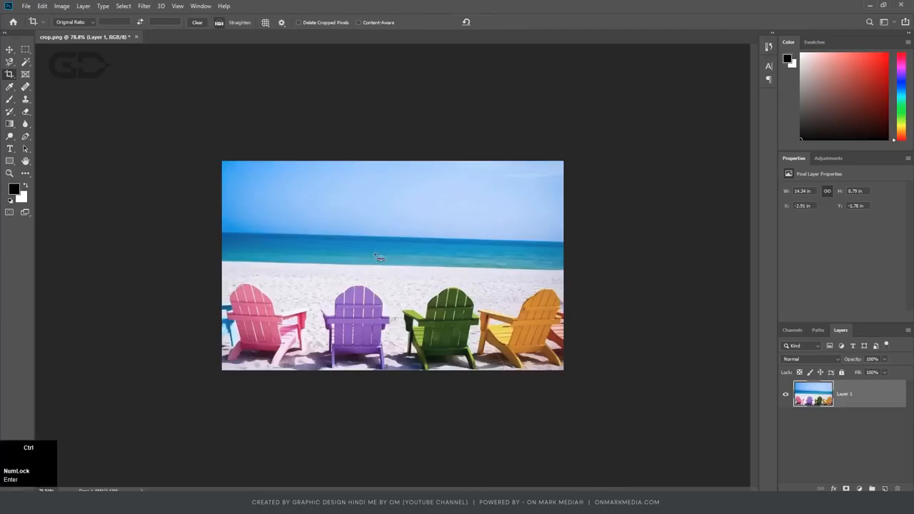
key("ctrl+z")
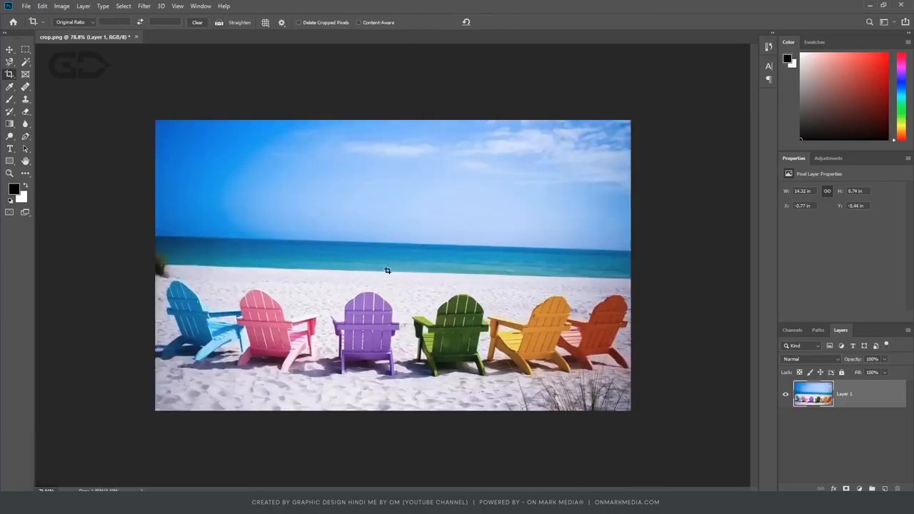
Reopen the crop, shift the photo slightly within the crop frame, and cancel the crop operation.
left_click(413, 204)
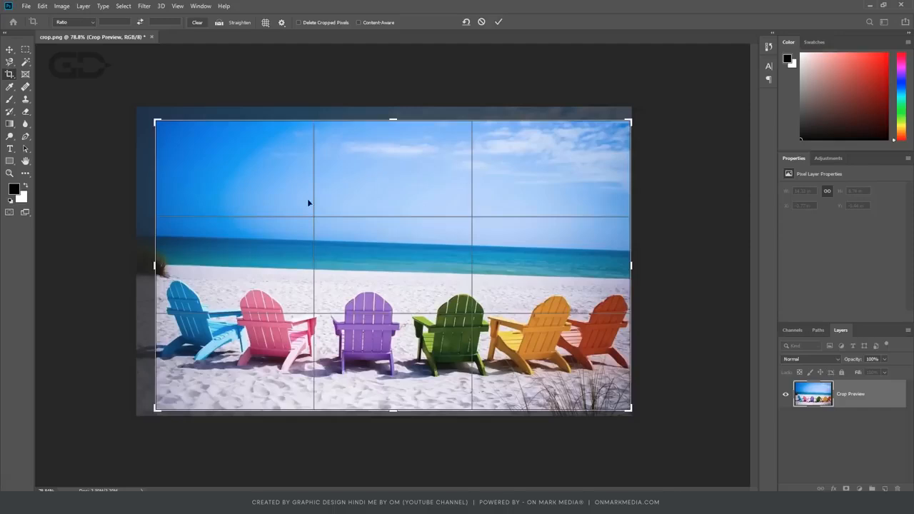
mouse_move(446, 248)
left_mouse_down()
mouse_move(468, 249)
mouse_move(452, 251)
left_mouse_up()
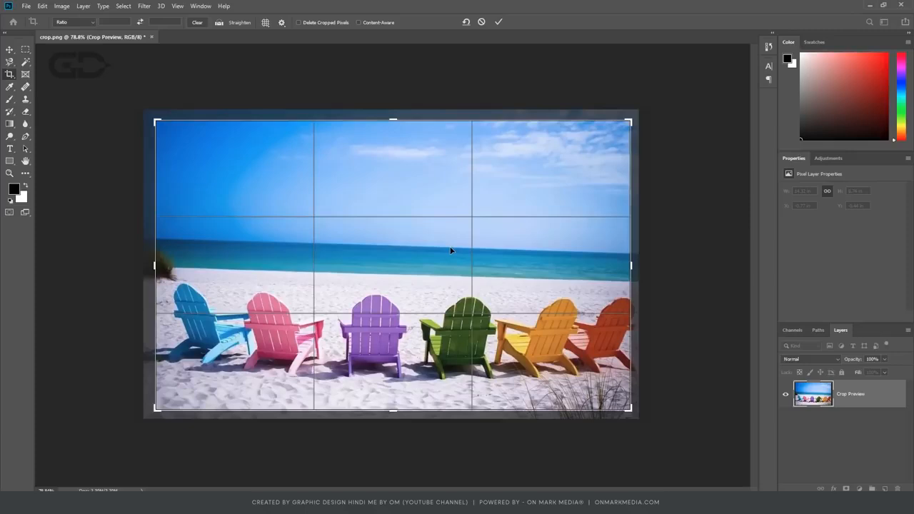
key("Escape")
key("ctrl+z")
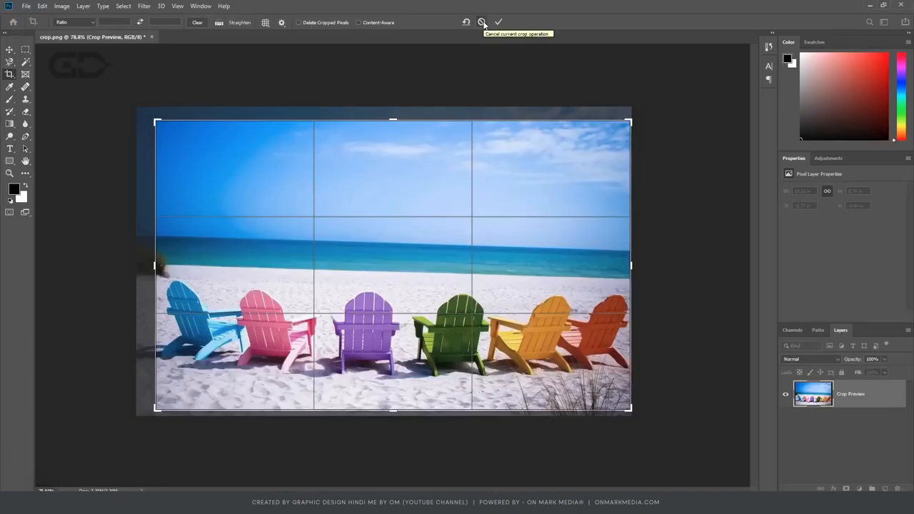
left_click(482, 22)
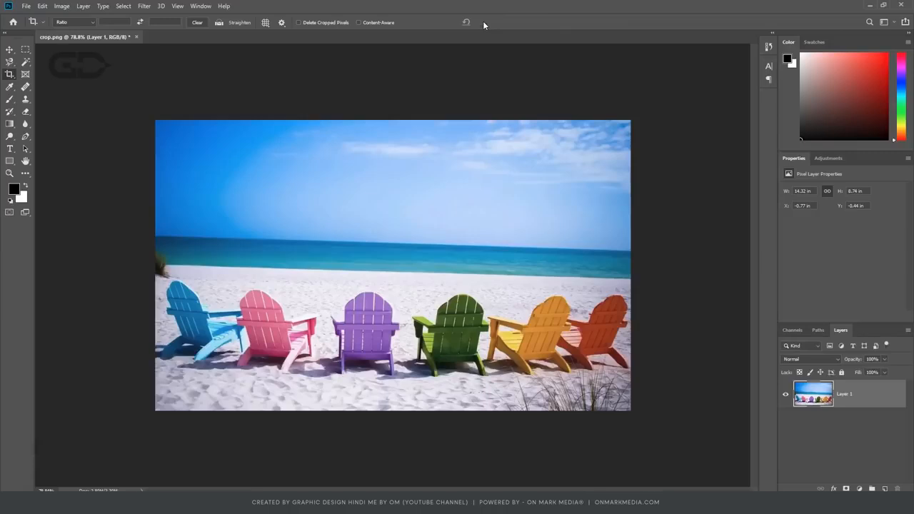
Reopen the crop, try the Grid, Diagonal and Triangle overlays on the frame, and settle on the Grid overlay.
left_click(215, 173)
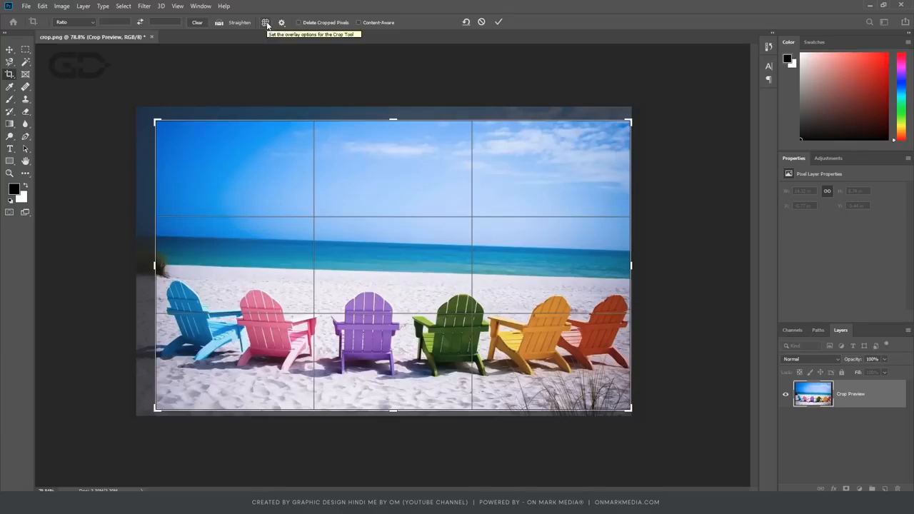
key("ctrl+4")
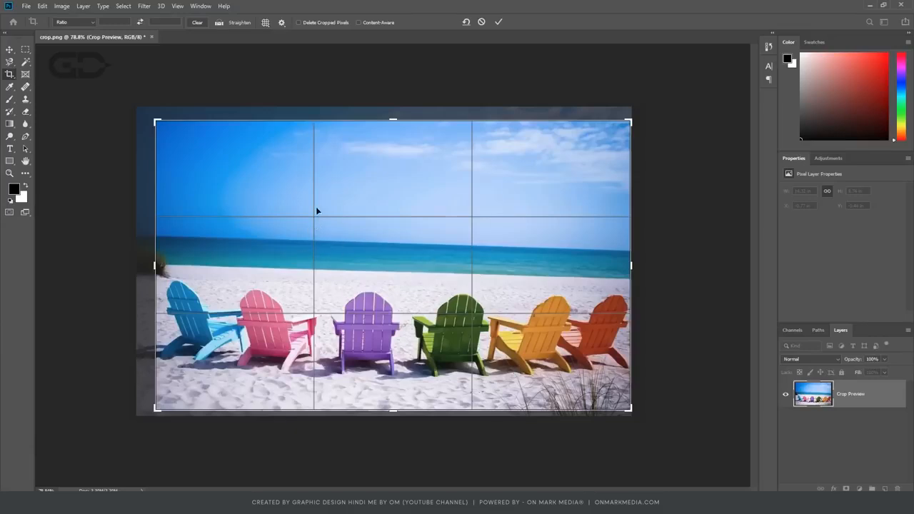
left_click(267, 24)
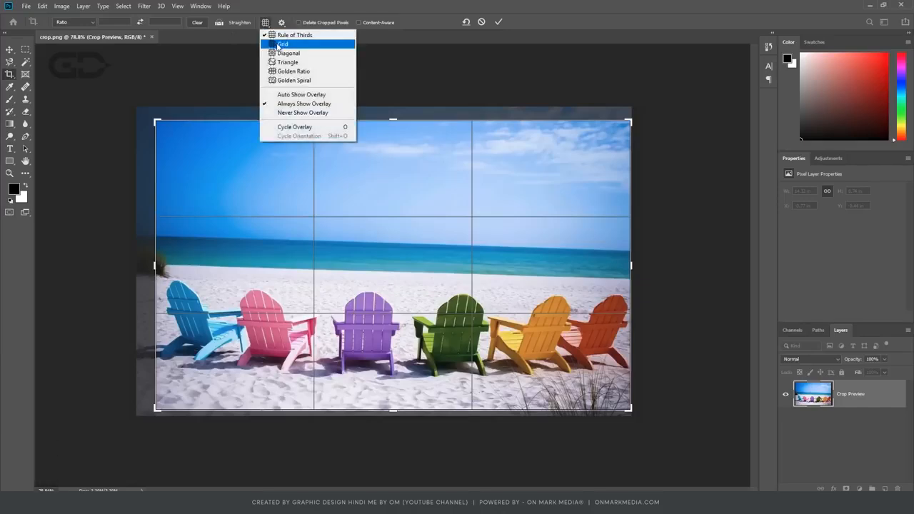
left_click(280, 44)
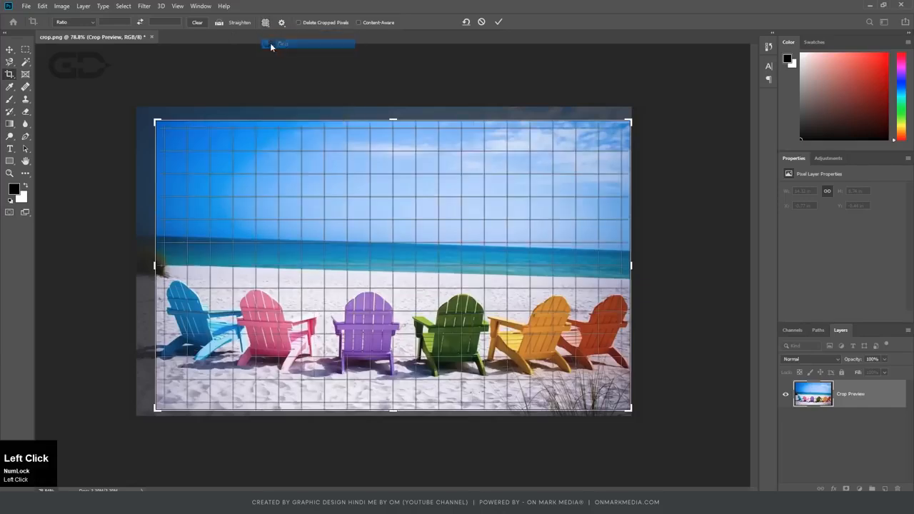
left_click(265, 23)
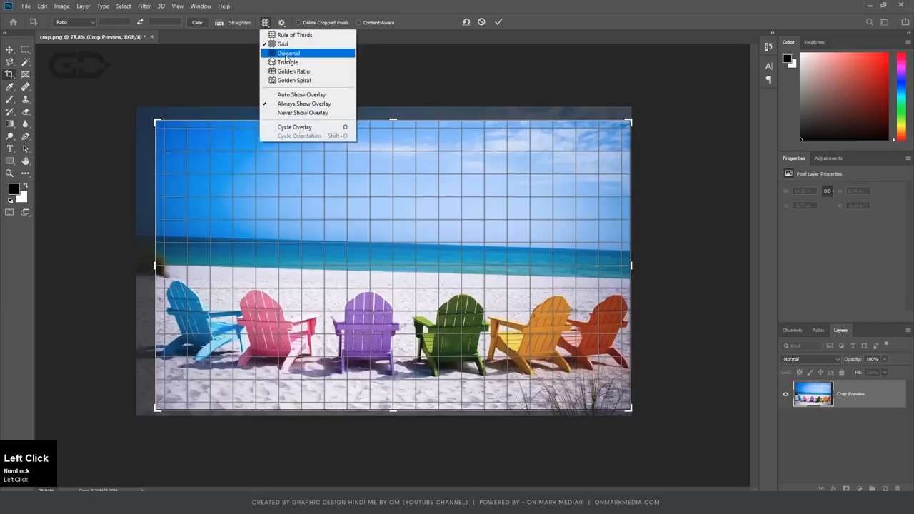
left_click(282, 53)
left_click(265, 22)
left_click(286, 64)
left_click(265, 22)
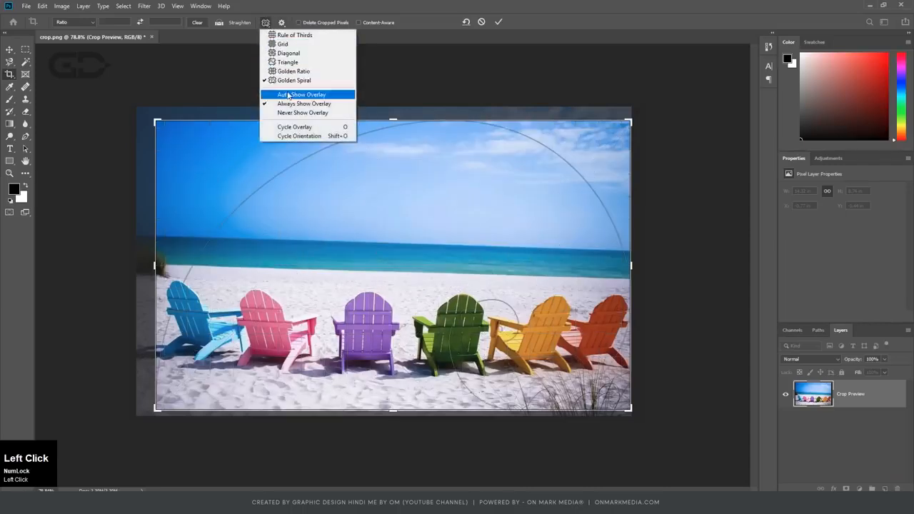
left_click(280, 45)
Tighten the crop frame around the chairs in the original proportions, shifting the photo to align it with the grid.
mouse_move(156, 122)
left_mouse_down()
mouse_move(194, 137)
mouse_move(166, 116)
mouse_move(170, 129)
left_mouse_up()
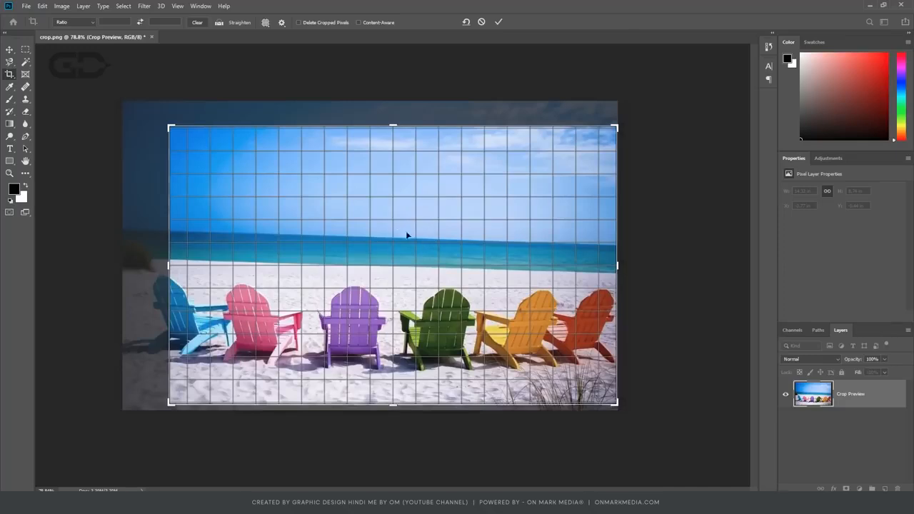
left_click_drag(172, 127, 189, 135)
left_click_drag(378, 203, 413, 207)
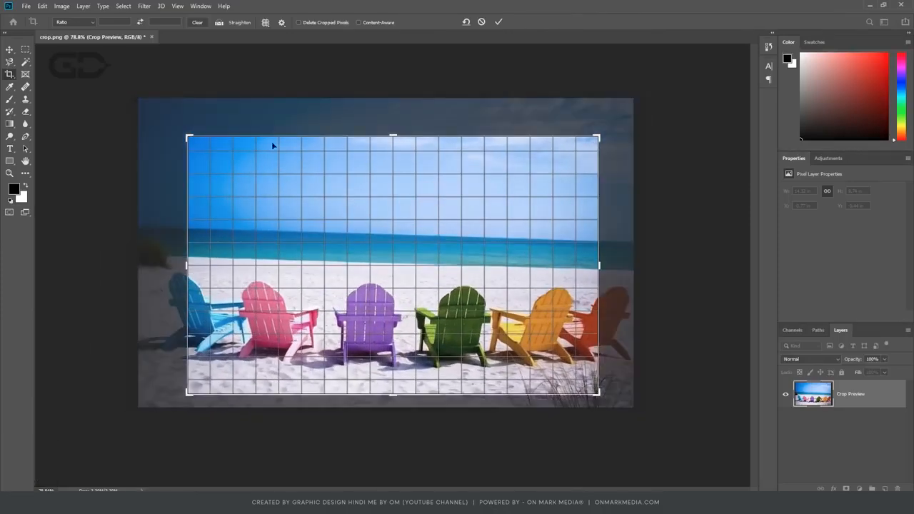
left_click_drag(187, 142, 184, 140)
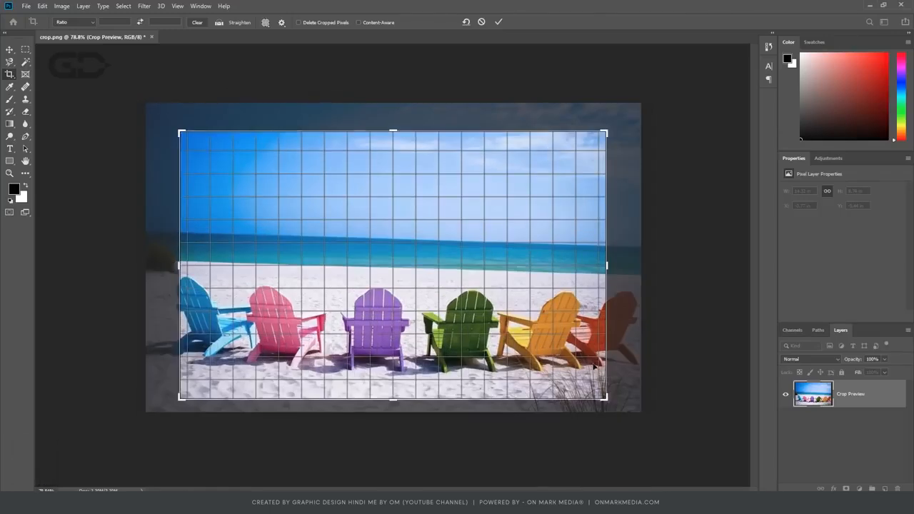
left_click_drag(606, 399, 613, 402)
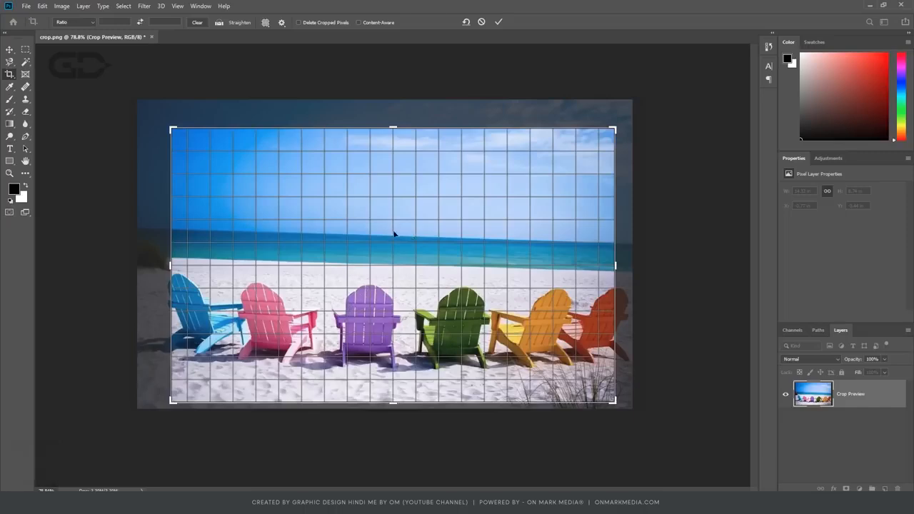
Switch the crop overlay to Auto Show Overlay, and test it by resizing the photo's crop frame from its corner and sides.
left_click(266, 23)
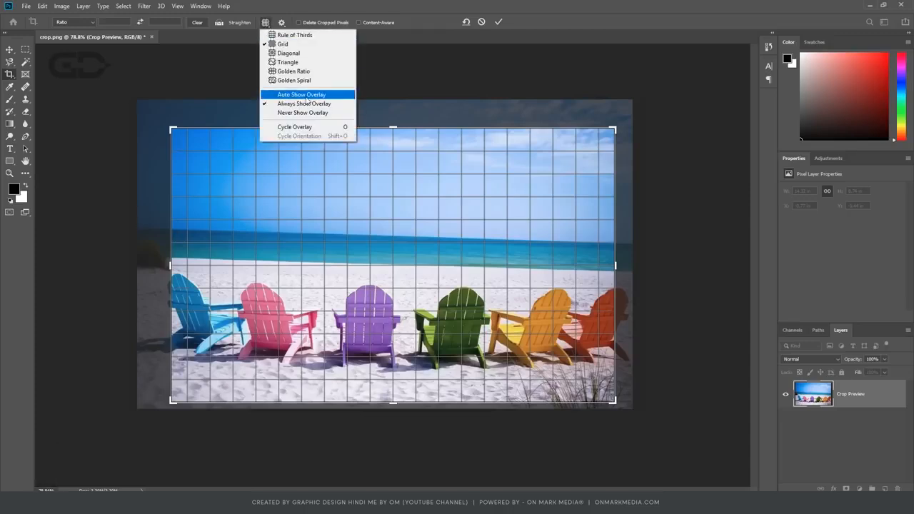
left_click(303, 95)
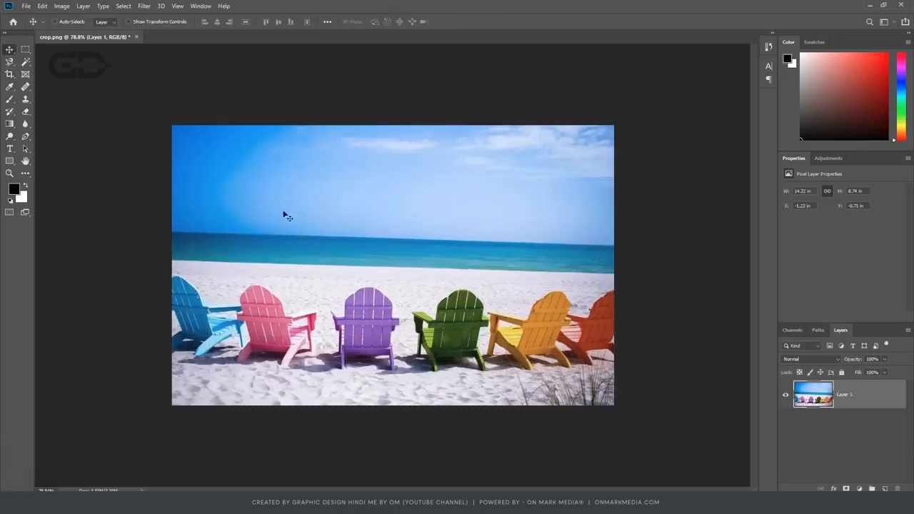
left_click(8, 75)
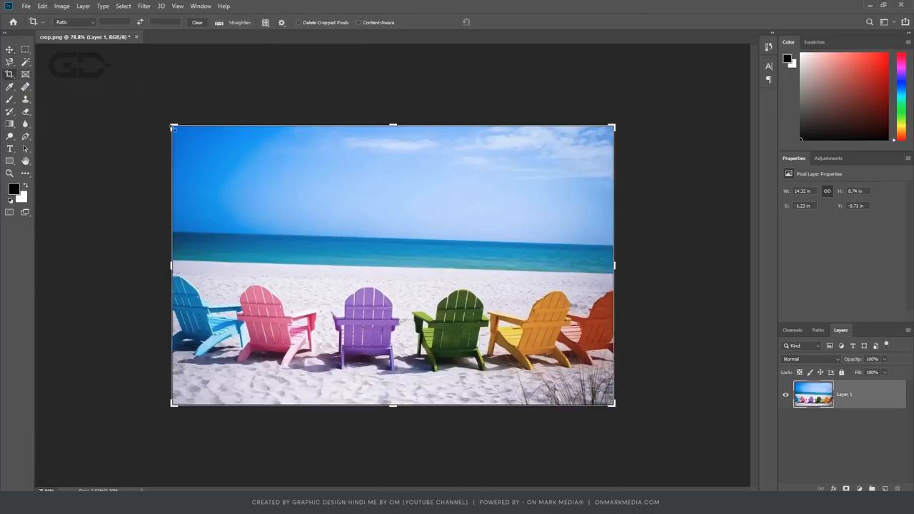
mouse_move(173, 129)
left_mouse_down()
mouse_move(205, 155)
mouse_move(222, 149)
mouse_move(207, 131)
mouse_move(180, 143)
mouse_move(163, 136)
left_mouse_up()
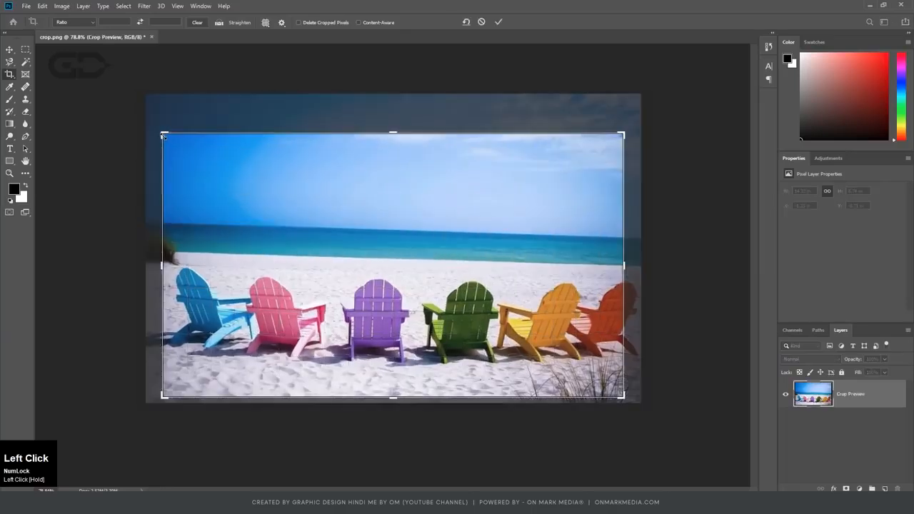
left_click_drag(623, 266, 631, 268)
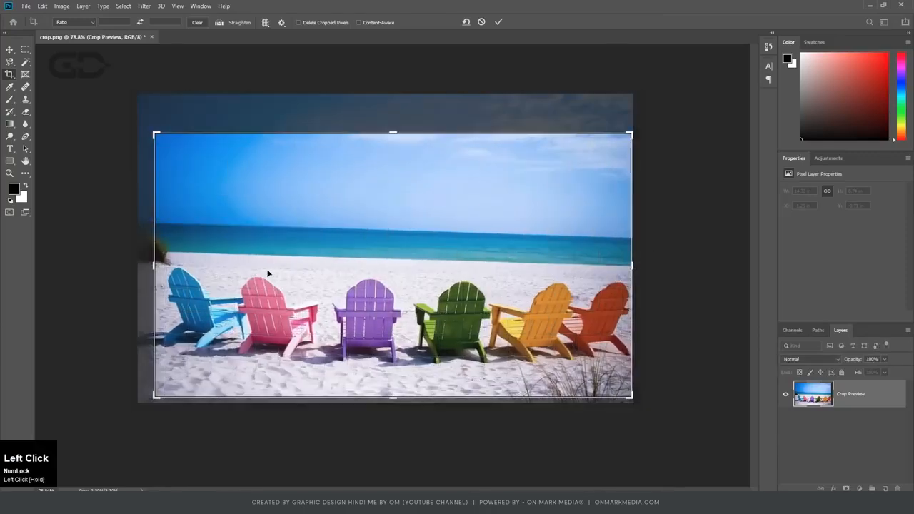
left_click_drag(154, 266, 156, 266)
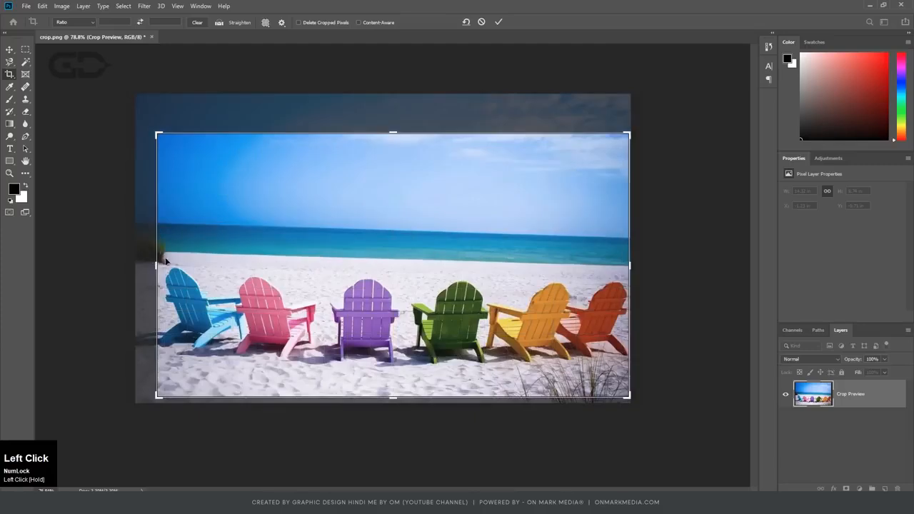
Set the crop overlay to Always Show Overlay and review the remaining overlay options.
left_click(265, 22)
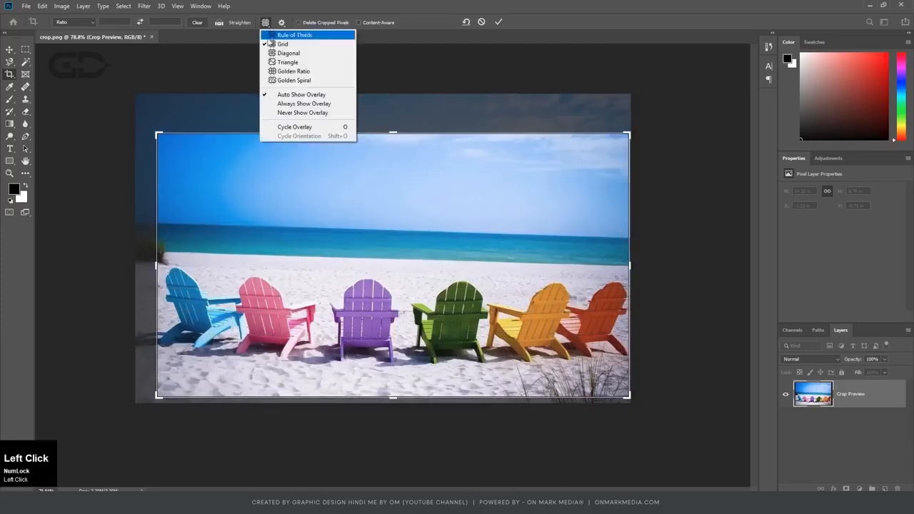
left_click(302, 105)
left_click(266, 23)
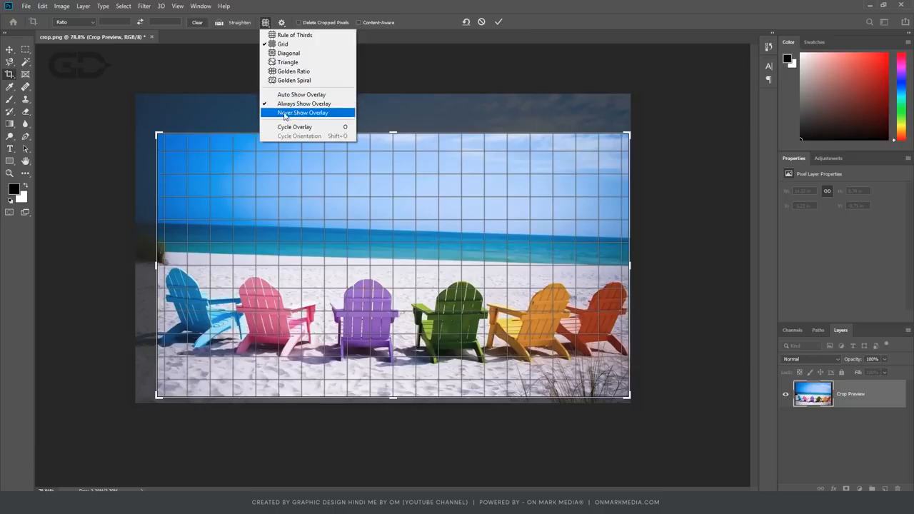
left_click(267, 25)
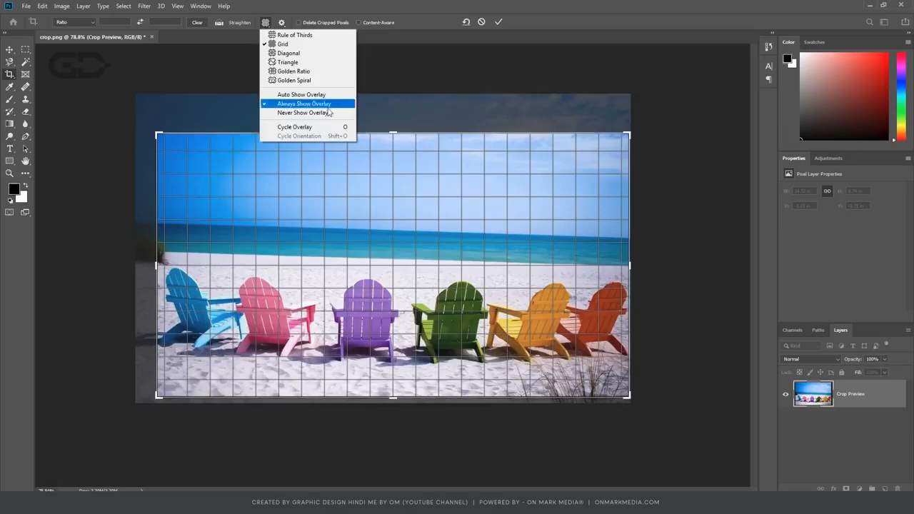
left_click(399, 148)
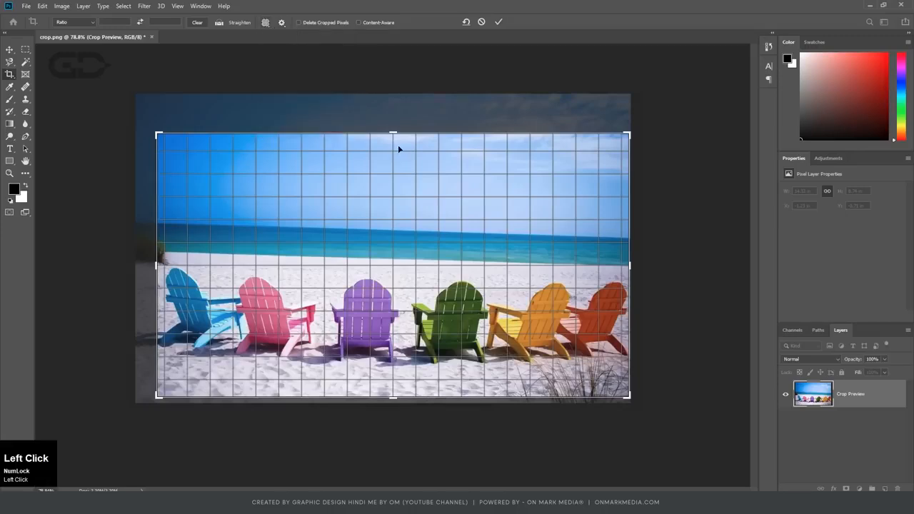
Cycle the crop overlay through all its types back to Grid, and cancel the current crop.
key("o")
key("o")
key("o")
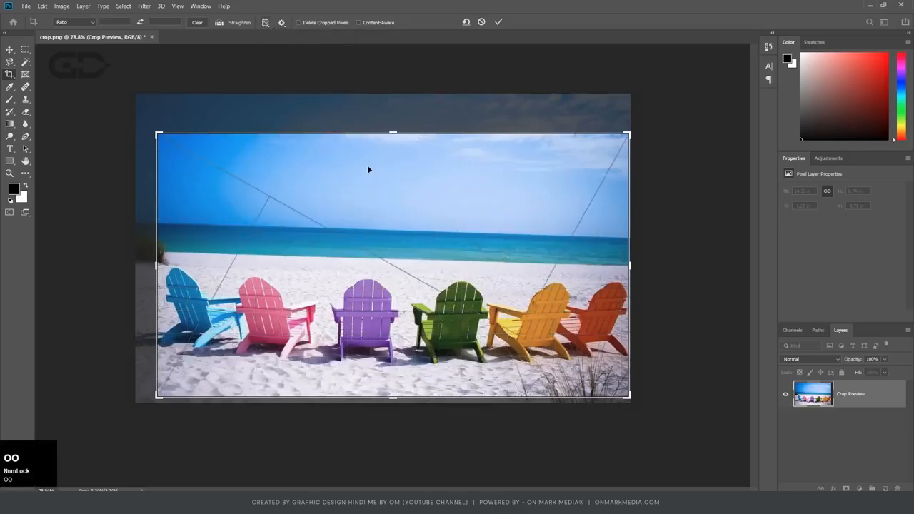
key("o")
key("o")
key("o")
key("o")
key("o")
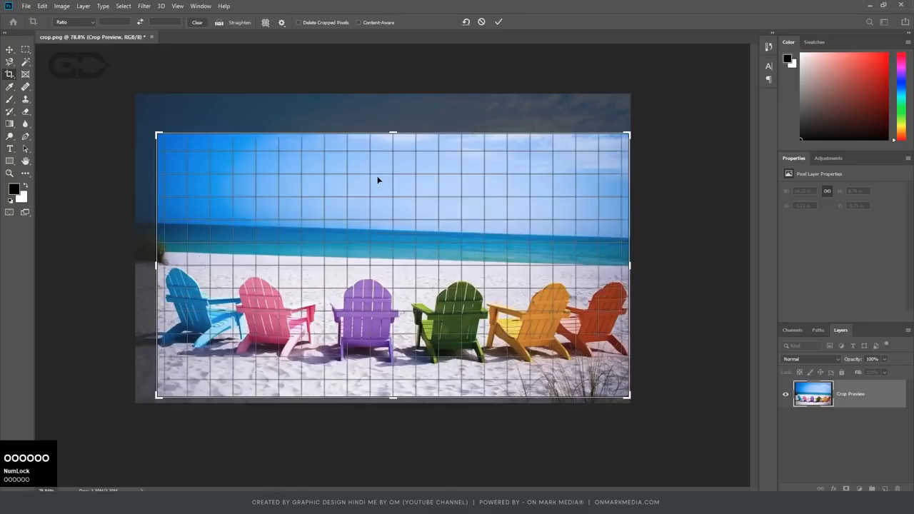
key("o")
key("o")
key("o")
key("o")
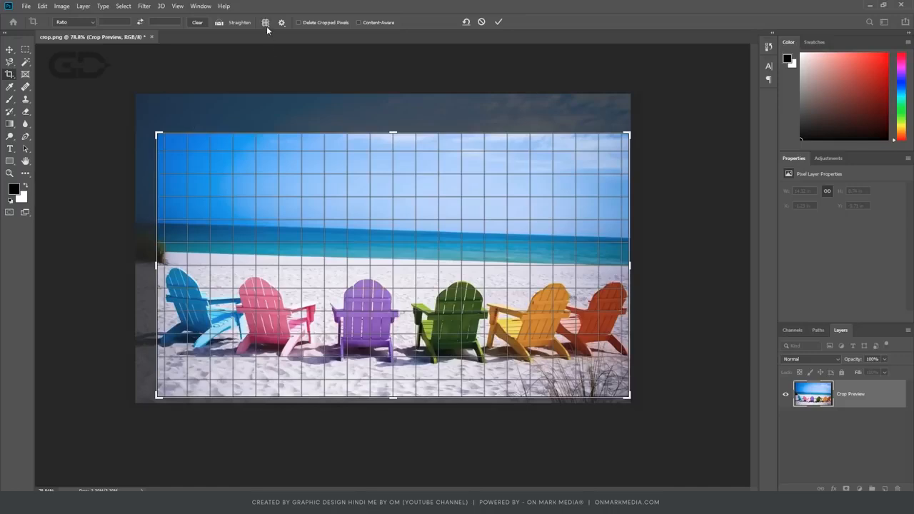
key("Return")
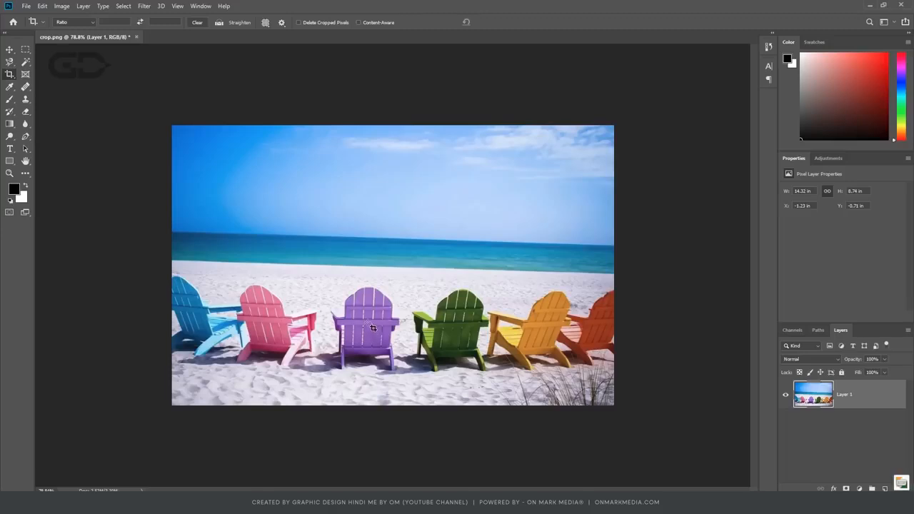
Draw a square crop frame outward from the centre of the purple chair and shrink it slightly around the chair.
key("alt")
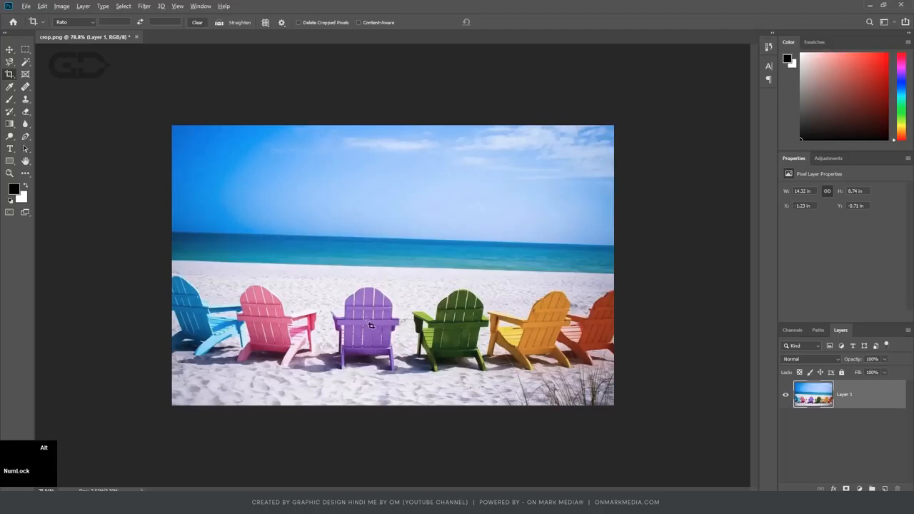
left_click_drag(371, 326, 437, 385)
scroll(526, 290, "up", 1)
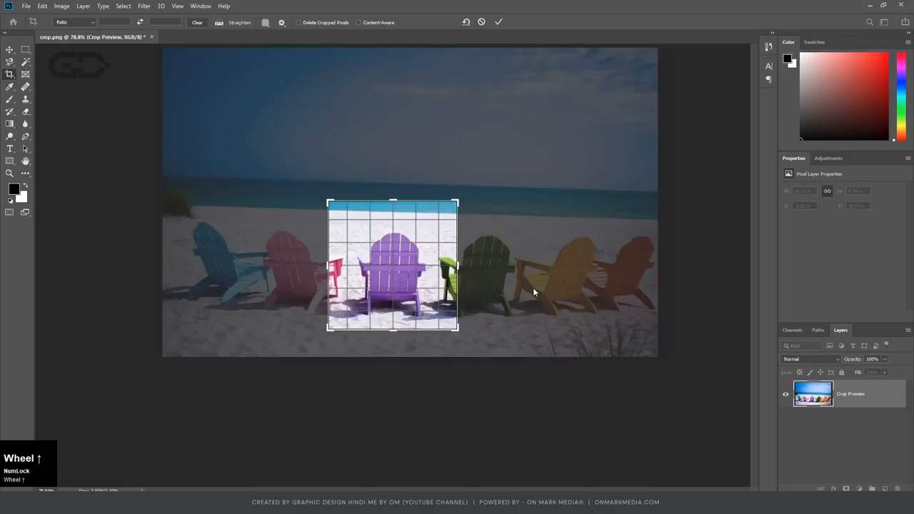
left_click_drag(458, 201, 477, 173)
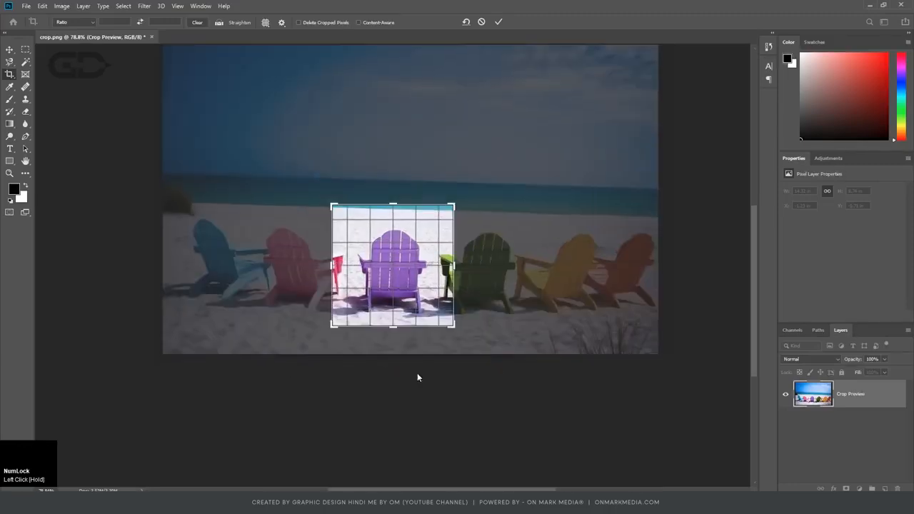
scroll(472, 250, "up", 1)
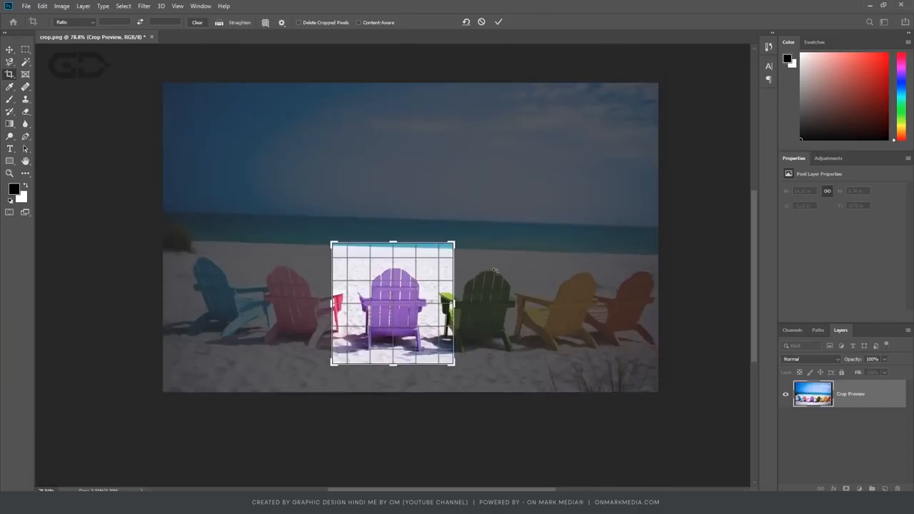
Nudge the photo inside the square crop frame in small steps to the right and back to the left.
left_click(394, 293)
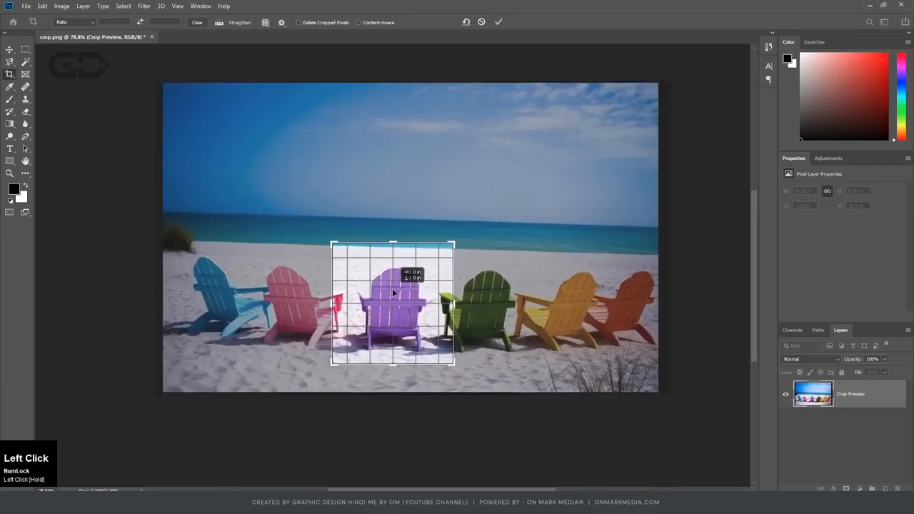
left_click(408, 246)
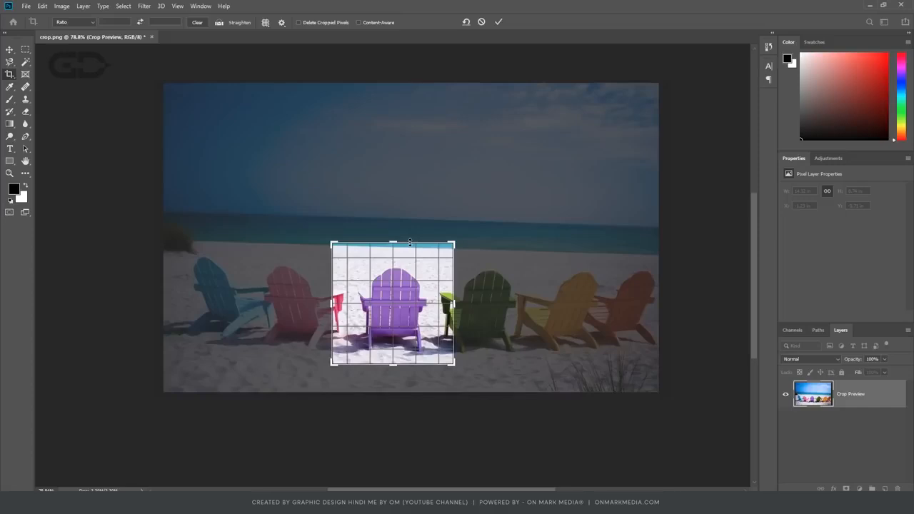
key("Right")
key("Right")
key("Right")
key("Right")
key("Right")
key("Right")
key("Right")
key("Right")
key("Right")
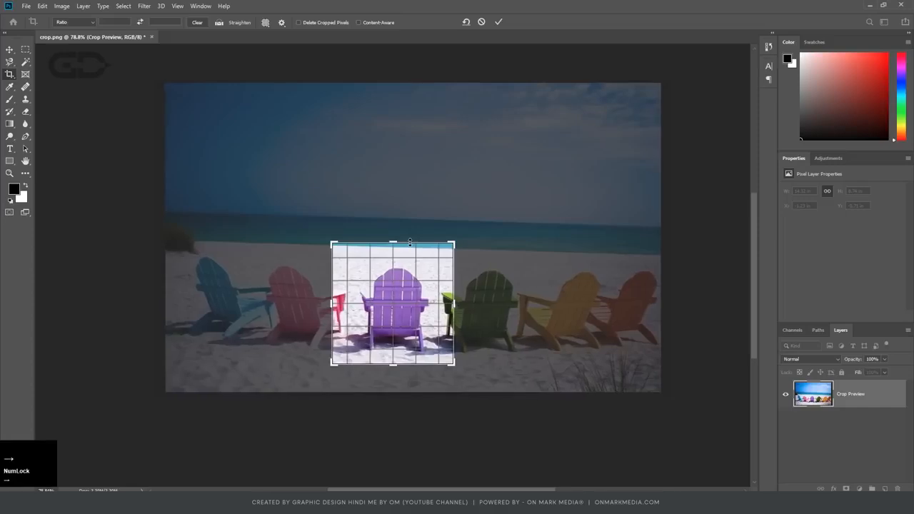
key("Right")
key("Right")
key("Right")
key("Right")
key("Right")
key("Right")
key("Right")
key("Right")
key("Left")
key("Left")
key("Left")
key("Left")
key("Left")
key("Left")
key("Left")
key("Left")
key("Left")
key("Left")
key("Left")
key("Left")
key("Left")
key("Left")
key("Left")
key("Left")
key("Left")
key("Left")
key("Left")
key("Left")
key("Left")
key("Left")
key("Left")
key("Left")
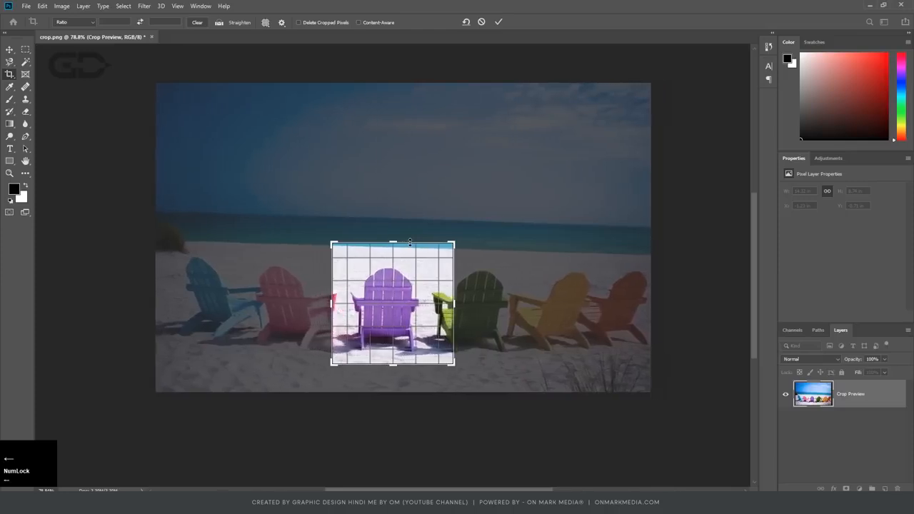
Nudge the photo vertically inside the square crop frame in small steps, up and back down.
key("Up")
key("Up")
key("Up")
key("Up")
key("Up")
key("Up")
key("Up")
key("Up")
key("Up")
key("Up")
key("Up")
key("Down")
key("Down")
key("Down")
key("Down")
key("Down")
key("Down")
key("Down")
key("Down")
key("Down")
key("Down")
key("Down")
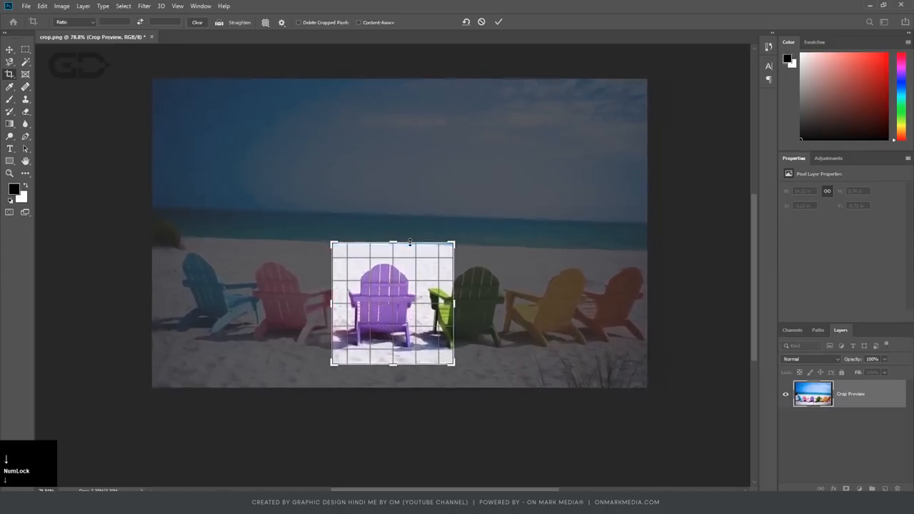
Nudge the photo sideways until the purple chair is centred in the square frame, apply the crop, and undo it.
key("Left")
key("Left")
key("Right")
key("Right")
key("Right")
key("Right")
key("Right")
key("Right")
key("Right")
key("Right")
key("Right")
key("Right")
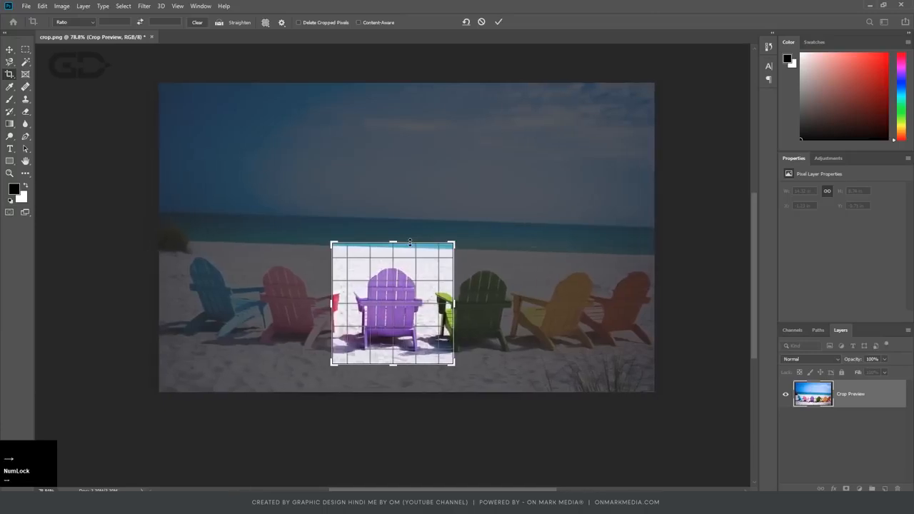
key("Return")
key("ctrl+z")
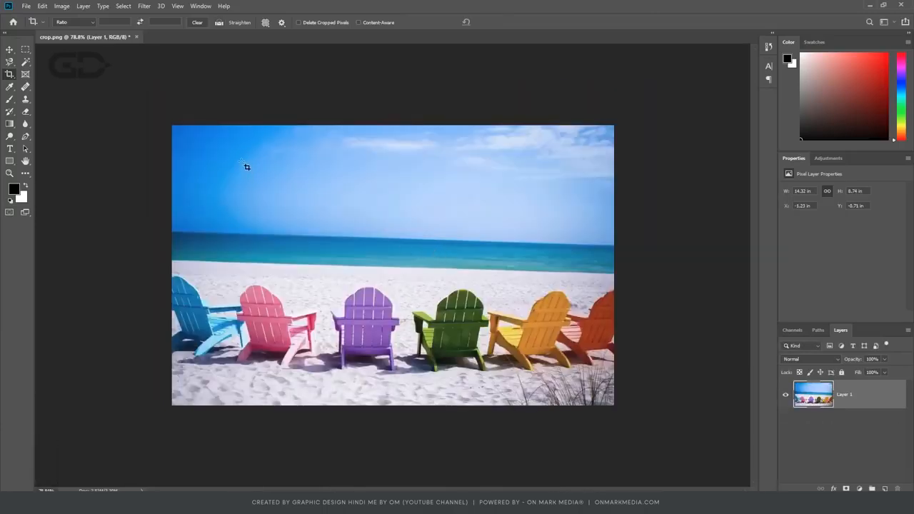
Draw a crop frame over the blue and pink chairs, resize it from its corner, and cancel it.
left_click_drag(229, 183, 319, 367)
key("space")
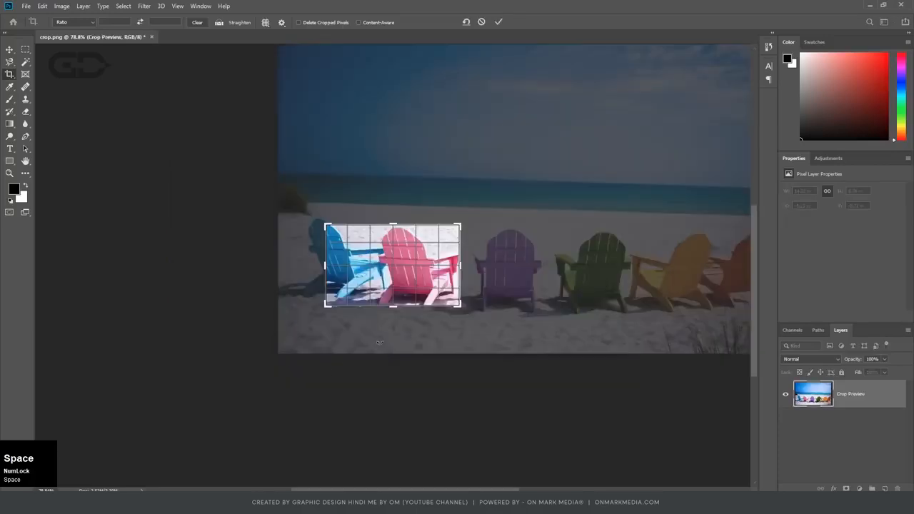
left_click_drag(459, 306, 481, 325)
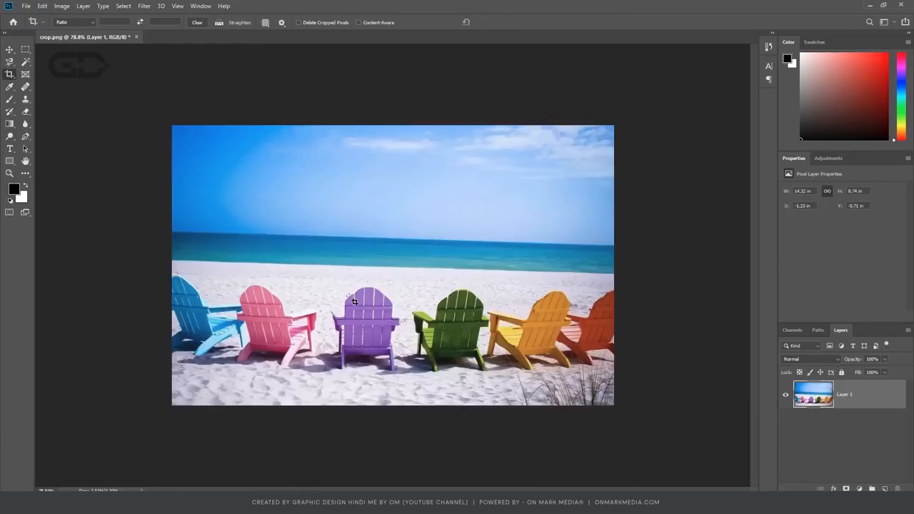
Draw a crop frame around the purple chair, review the additional crop options, and enlarge the frame from its corner.
left_click_drag(317, 265, 412, 370)
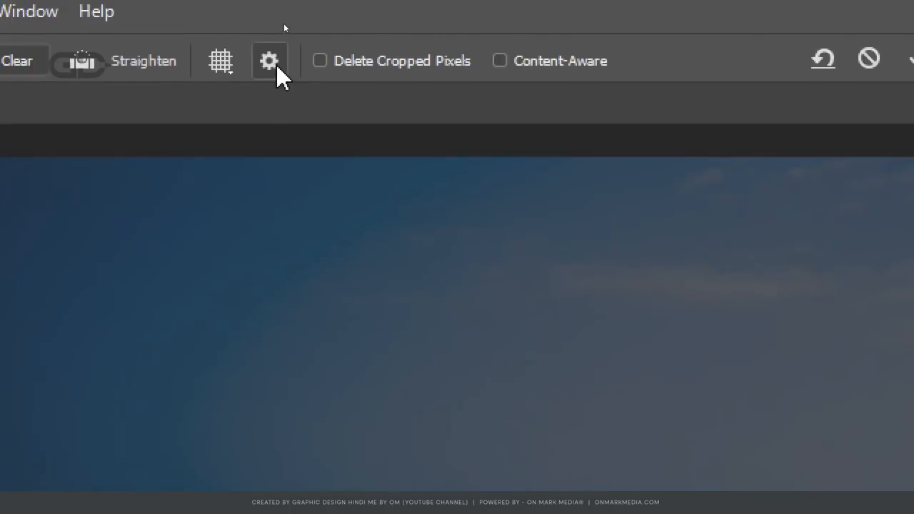
key("ctrl+4")
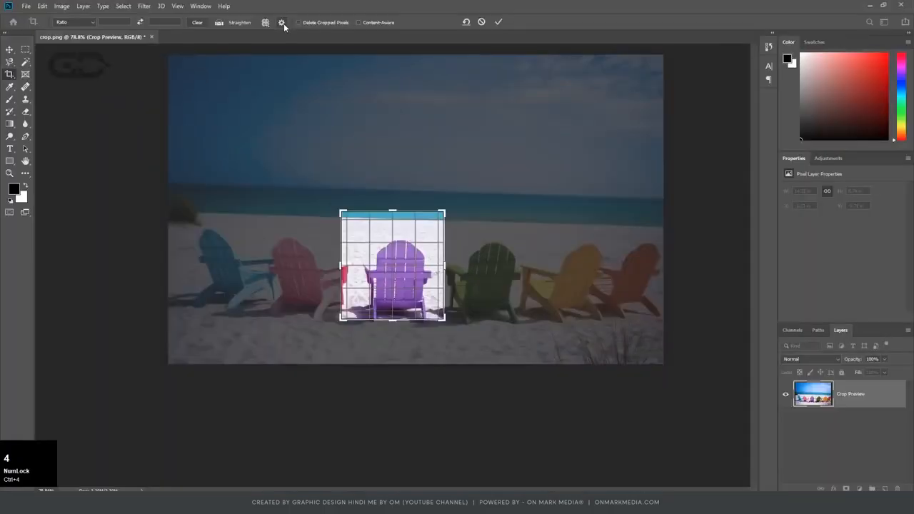
left_click(282, 23)
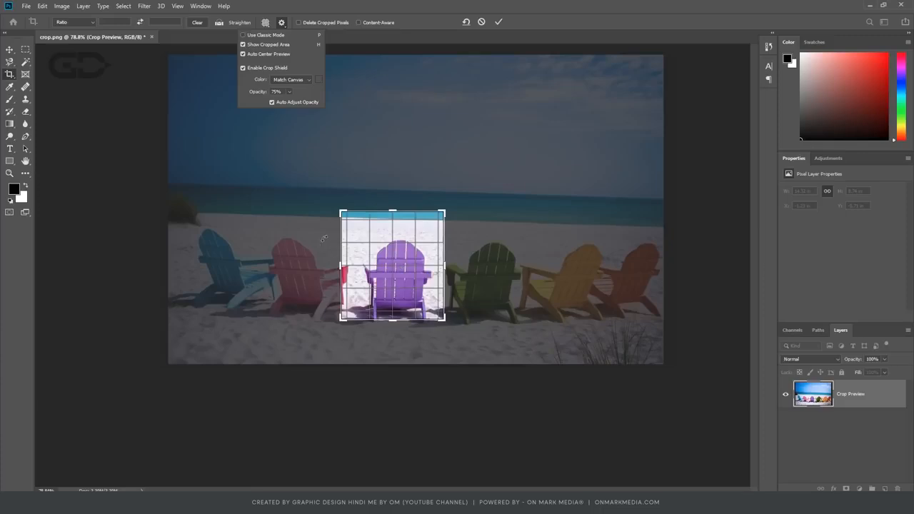
left_click_drag(441, 317, 458, 332)
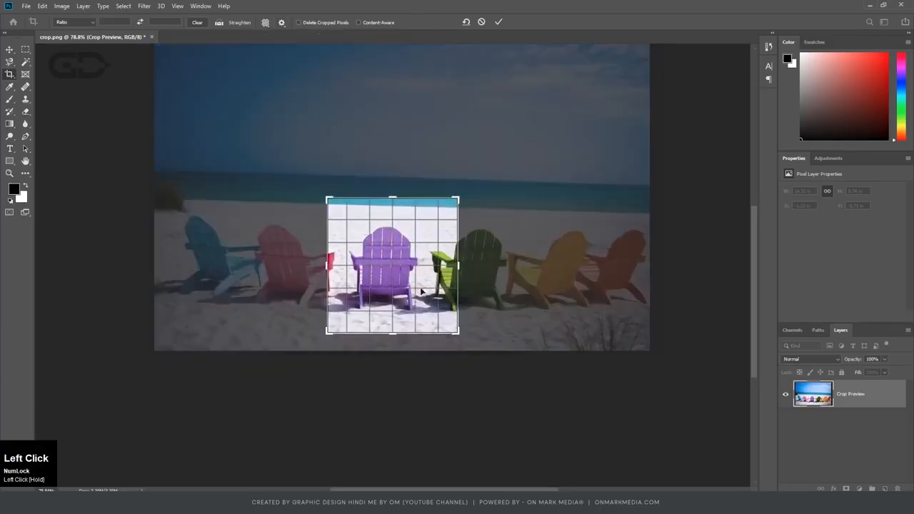
Enable Use Classic Mode for the Crop tool and adjust the crop frame itself over the stationary photo.
left_click(282, 22)
left_click(277, 35)
left_click_drag(440, 266, 510, 191)
left_click_drag(304, 292, 267, 293)
left_click_drag(400, 305, 312, 278)
left_click_drag(418, 381, 374, 278)
left_click_drag(355, 314, 347, 311)
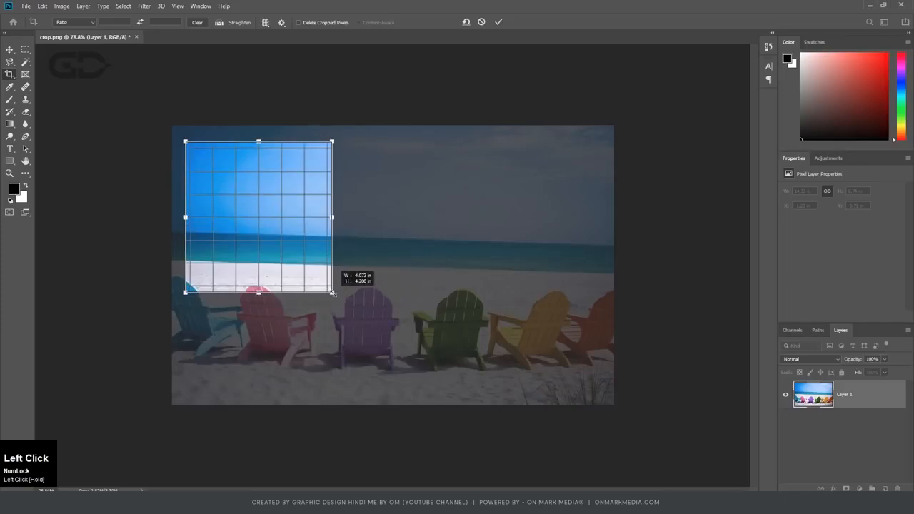
Resize the classic-mode crop frame until it covers nearly the whole photo, and apply the crop.
left_click_drag(410, 232, 355, 230)
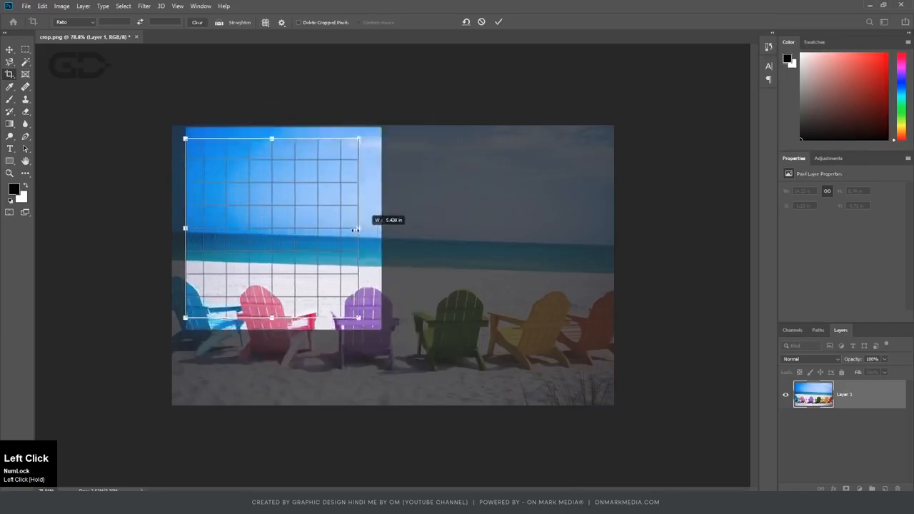
left_click_drag(351, 314, 412, 377)
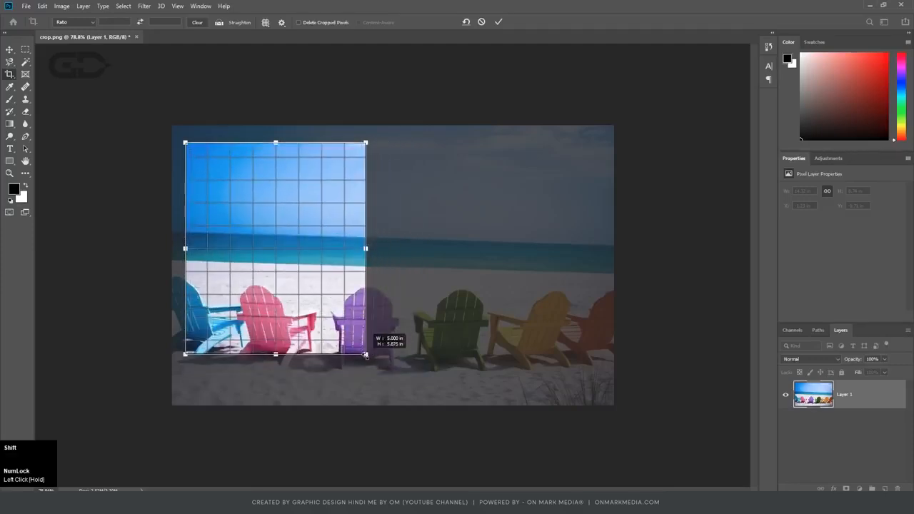
left_click_drag(365, 387, 604, 393)
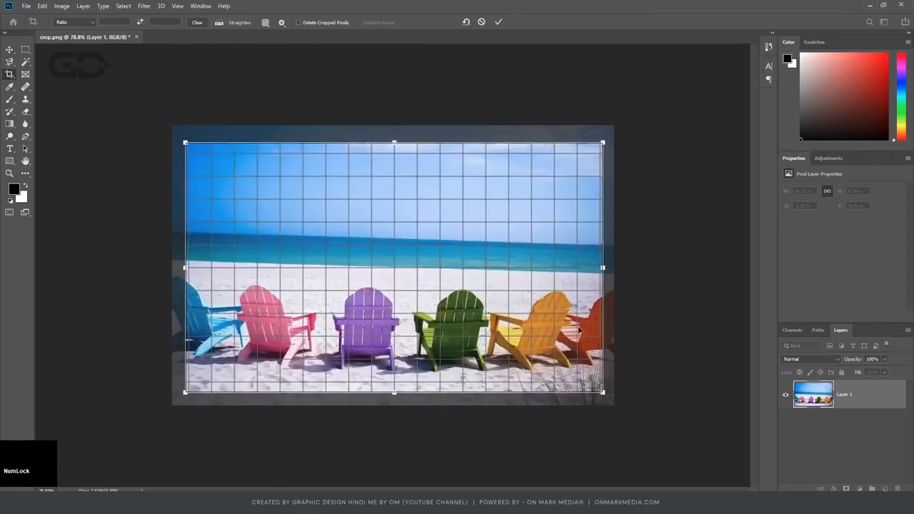
key("Return")
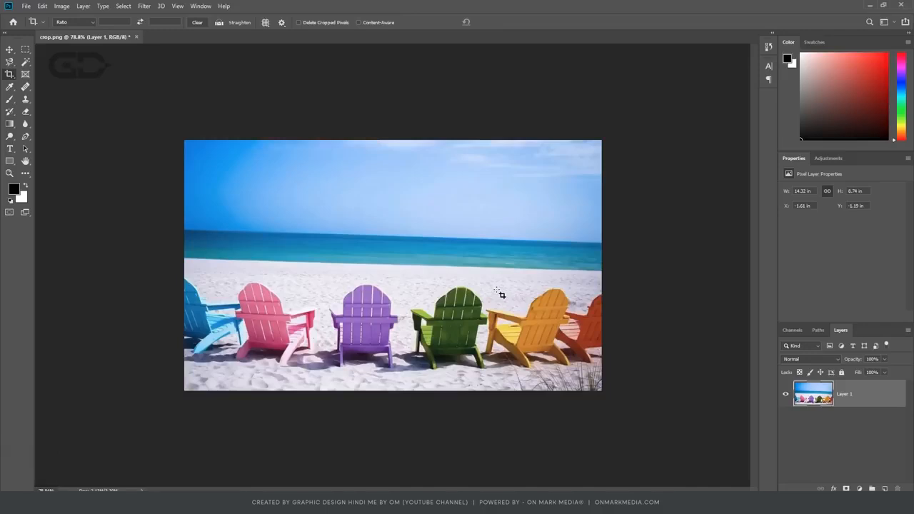
Turn off Use Classic Mode, extend the crop frame outward from its upper-left corner, and commit the crop.
left_click(283, 21)
left_click(265, 34)
left_click_drag(274, 208, 164, 127)
left_click_drag(456, 238, 457, 239)
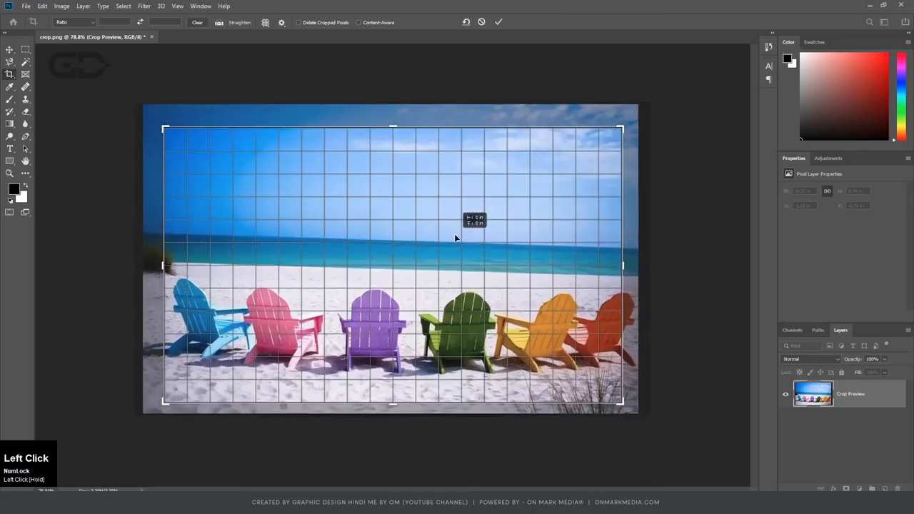
key("Return")
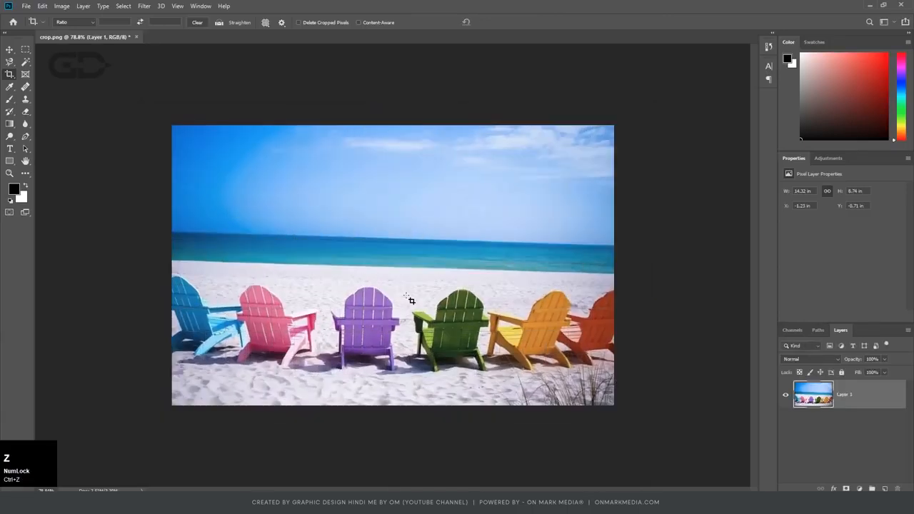
Rotate the photo clockwise behind a full-canvas crop frame, turn it back nearly level, and cancel the crop.
left_click(383, 269)
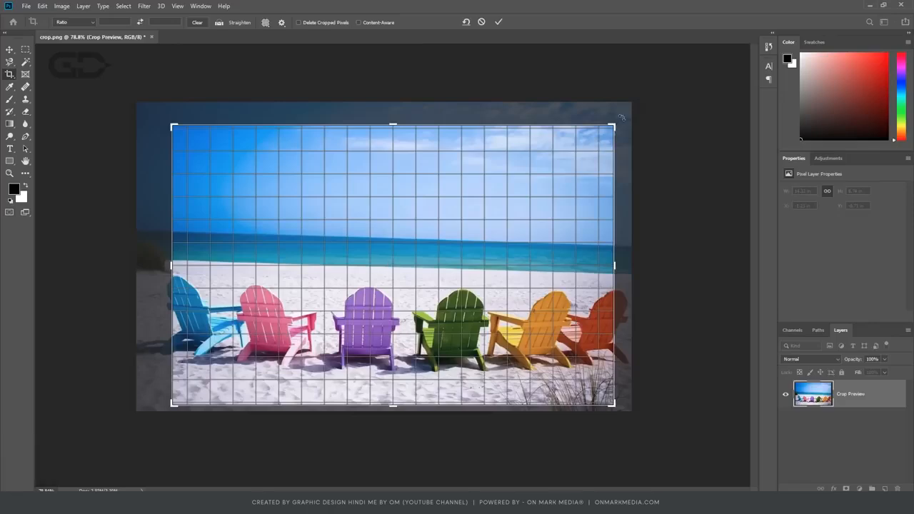
left_click_drag(621, 117, 626, 187)
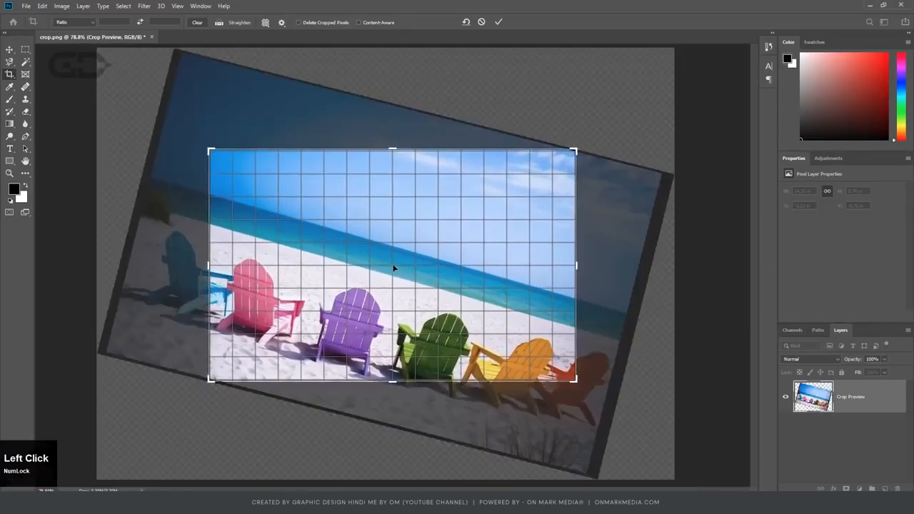
left_click_drag(592, 170, 353, 93)
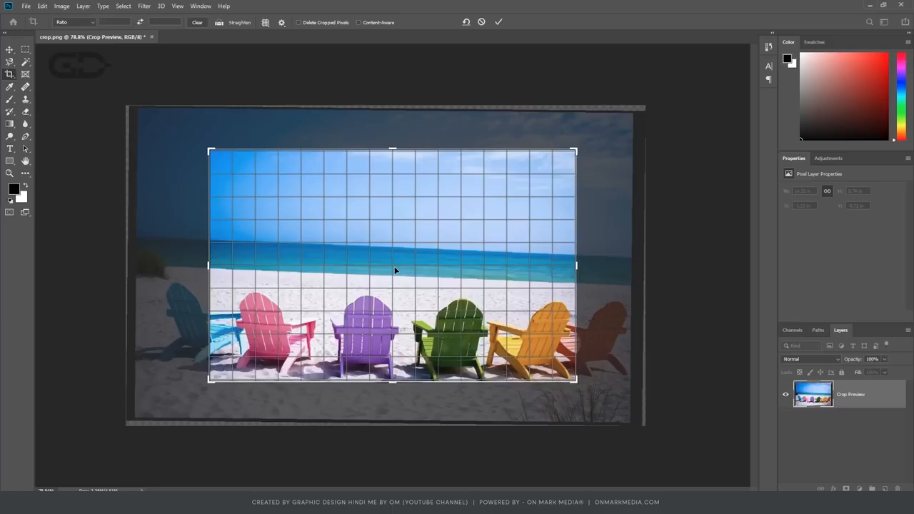
key("ctrl")
key("ctrl+k")
key("Escape")
Enable Show Reference Point when using Transform in the Tools preferences.
key("ctrl")
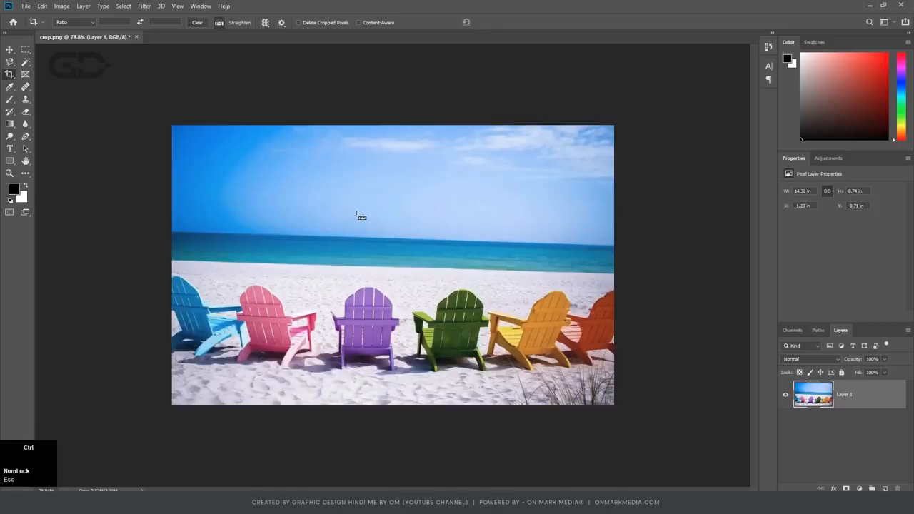
key("ctrl+k")
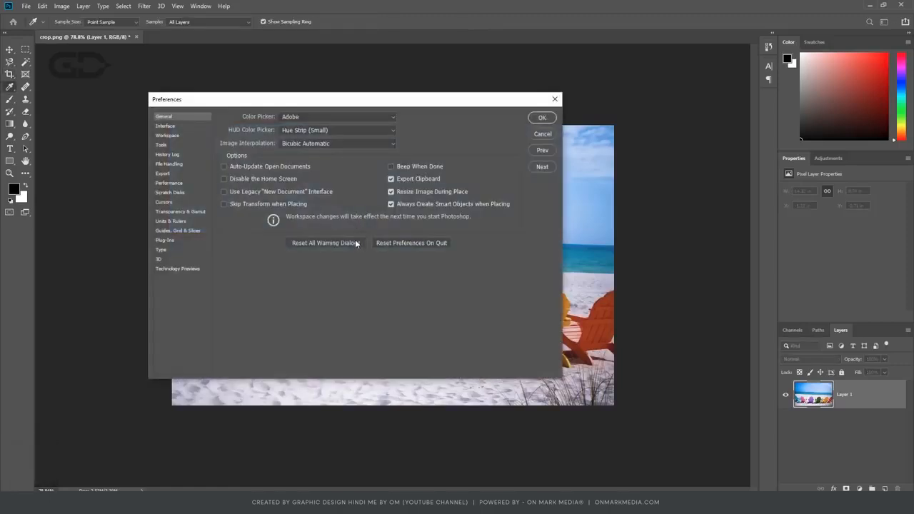
left_click(162, 145)
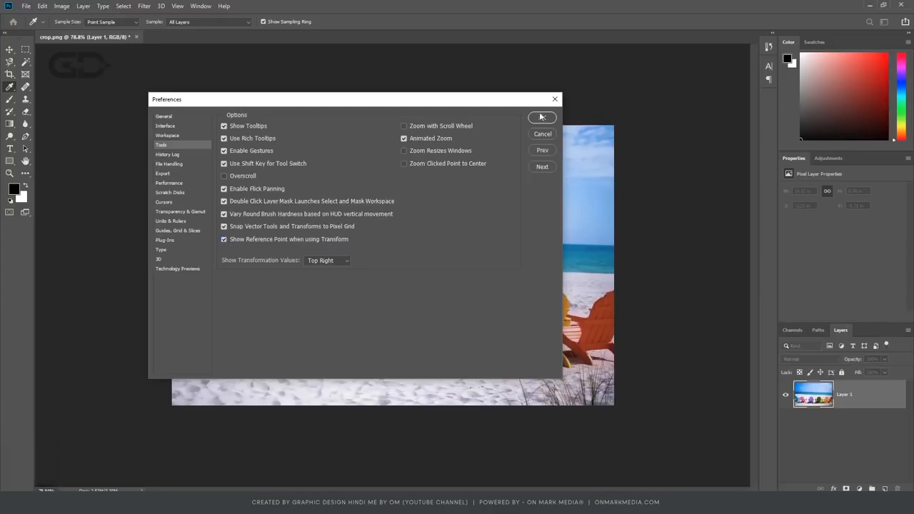
left_click(542, 117)
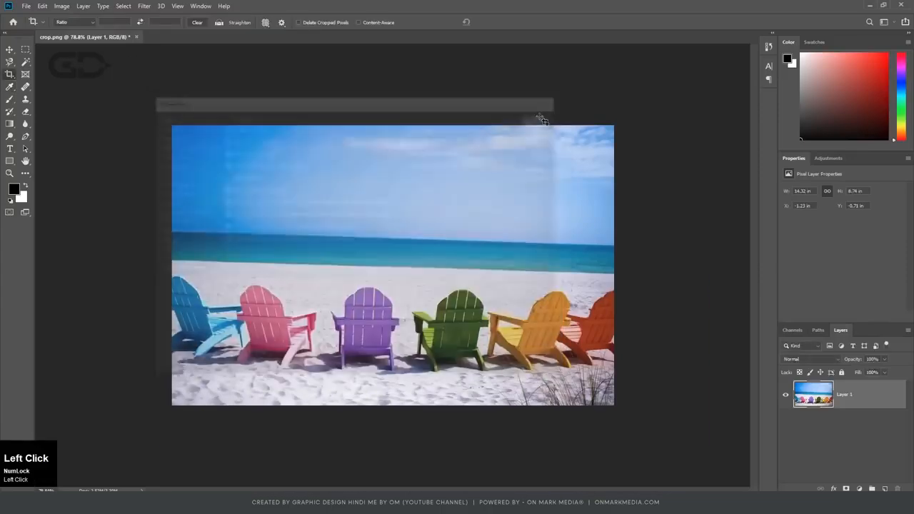
Rotate the crop about its centre, move the reference point into the upper-left sky, rotate about it, and undo that rotation.
left_click(397, 233)
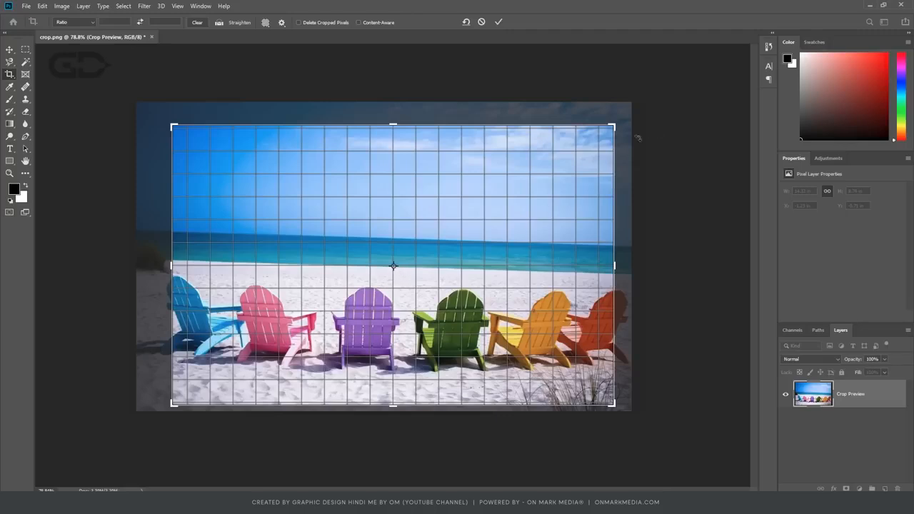
left_click_drag(624, 123, 529, 173)
left_click_drag(393, 267, 233, 196)
left_click_drag(628, 122, 490, 230)
key("ctrl+z")
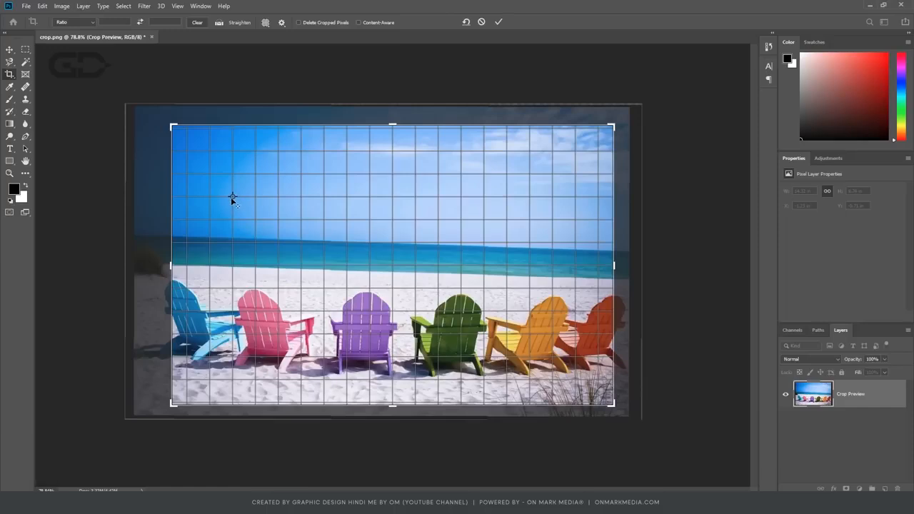
key("ctrl+z")
Relocate the crop's reference point to several spots on the photo, rotate about the last one, and undo the changes.
key("alt")
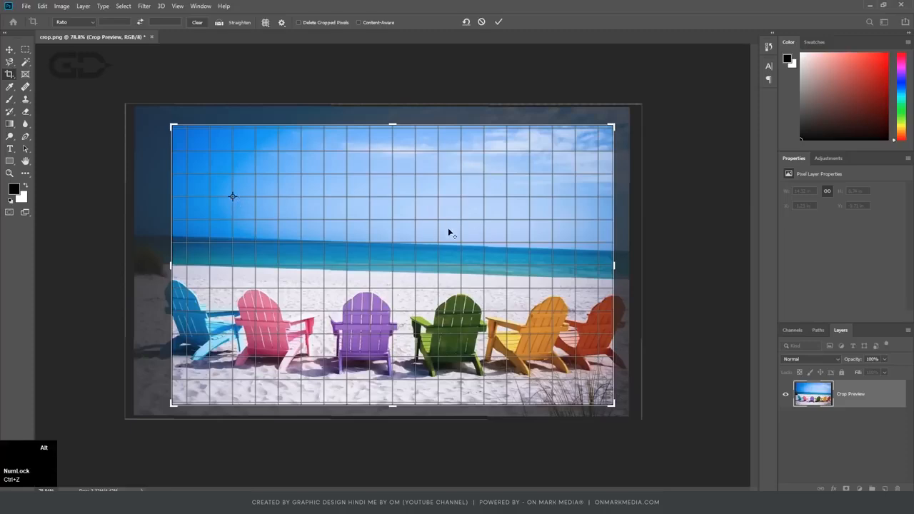
left_click(450, 231, "alt")
left_click(331, 190)
key("alt")
left_click(540, 322, "alt")
left_click(275, 280, "alt")
left_click_drag(624, 126, 611, 191)
key("ctrl+z")
key("ctrl+z")
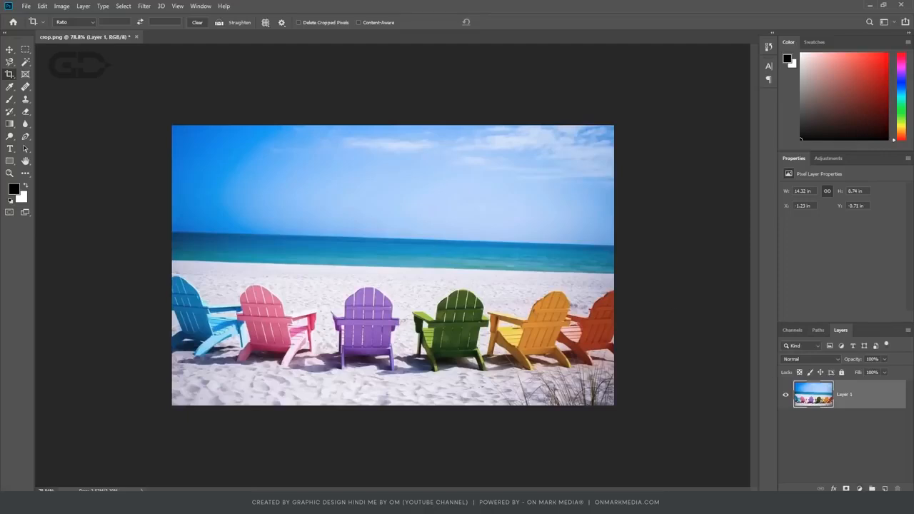
Activate the Straighten tool for the crop.
left_click(885, 489)
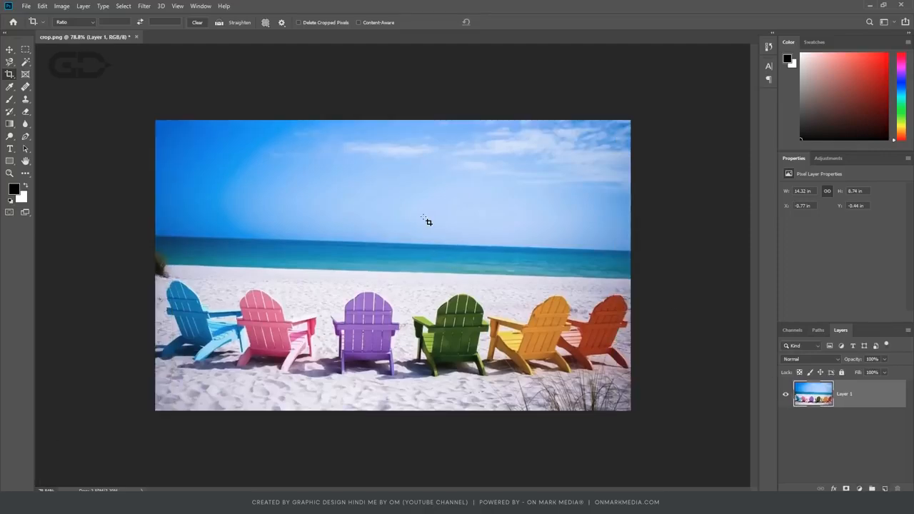
key("ctrl+4")
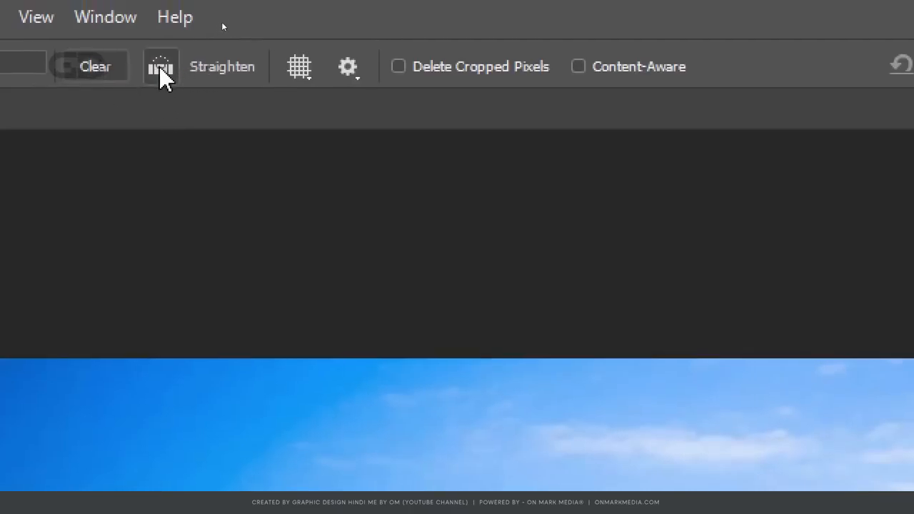
left_click(221, 75)
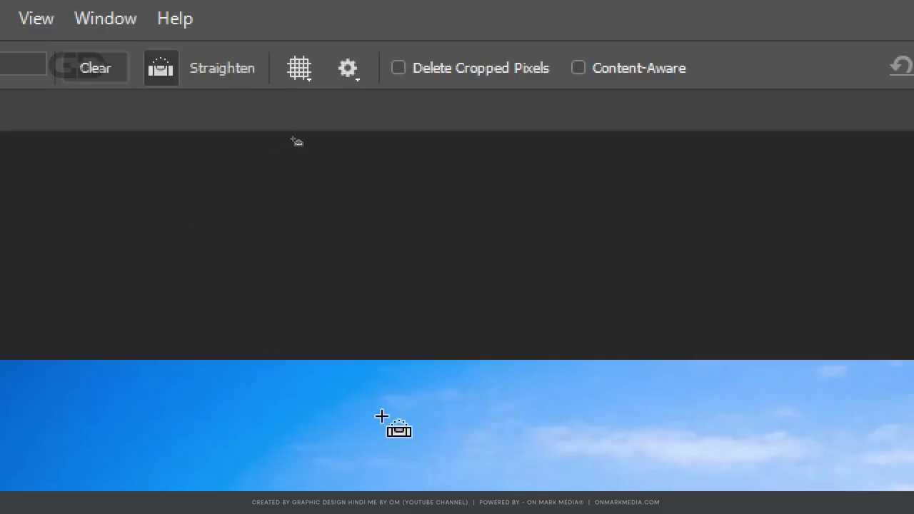
key("Escape")
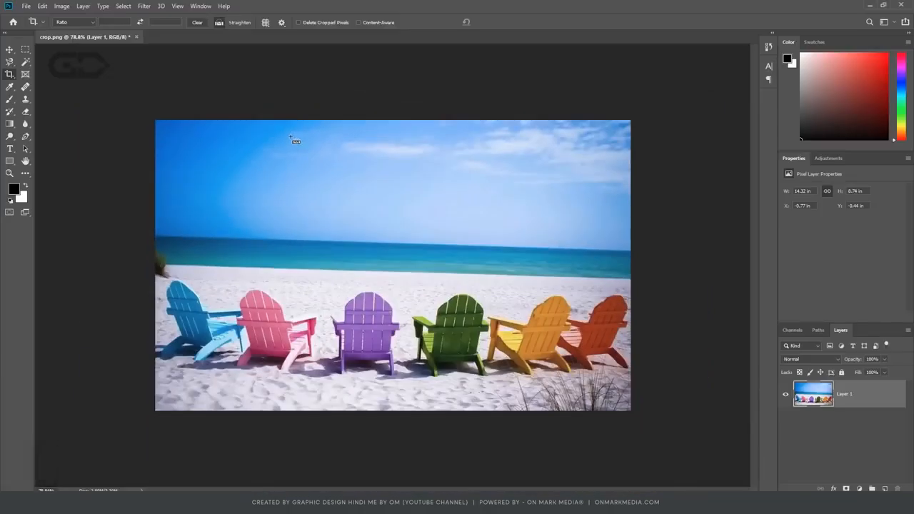
left_click(219, 23)
Show the rulers and place a horizontal guide at the left end of the sea horizon.
key("ctrl+r")
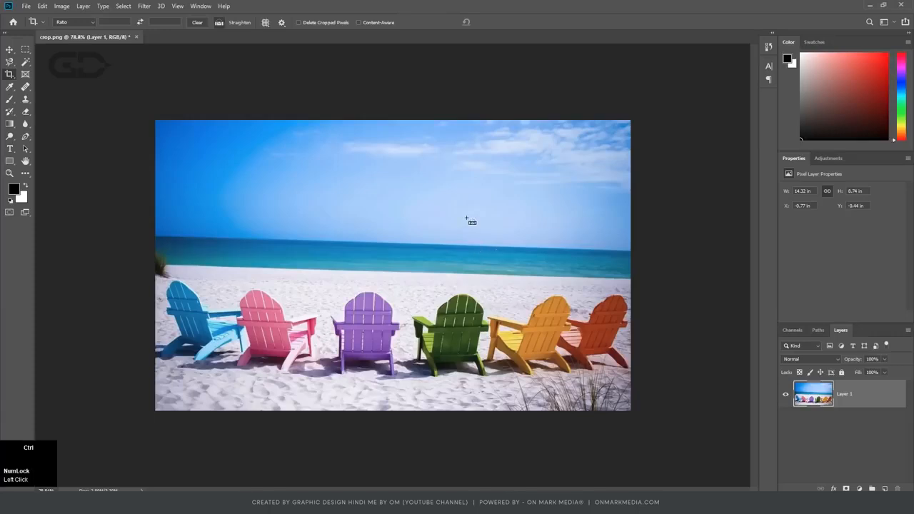
left_click_drag(427, 45, 164, 242)
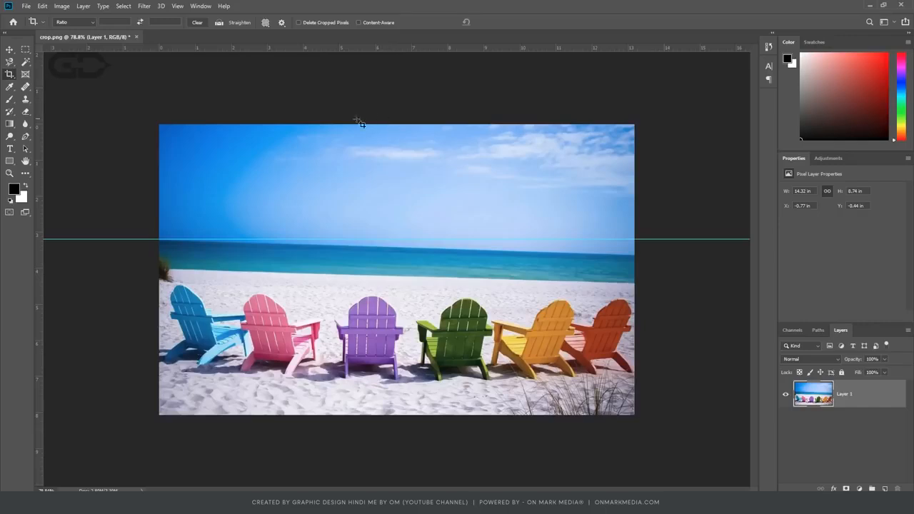
Straighten the photo along a line traced over the full sea horizon from left to right, and apply the crop.
left_click(233, 24)
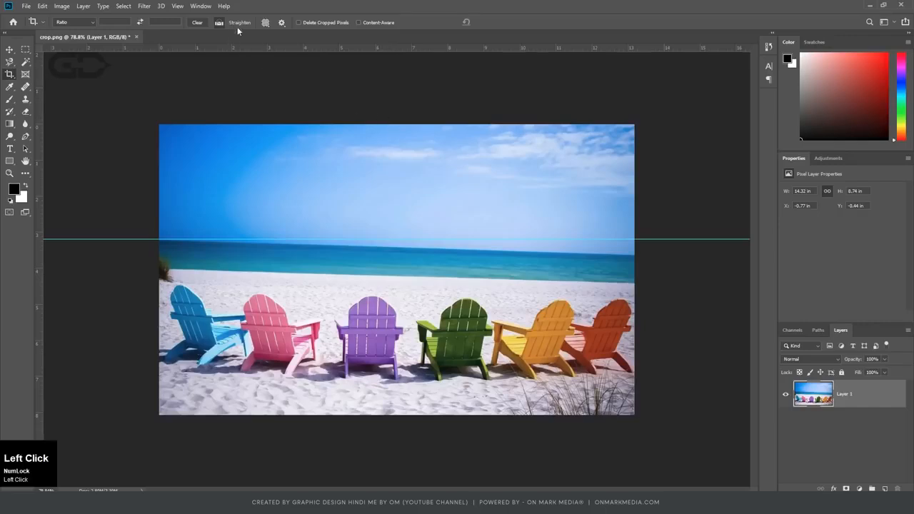
left_click_drag(172, 240, 639, 260)
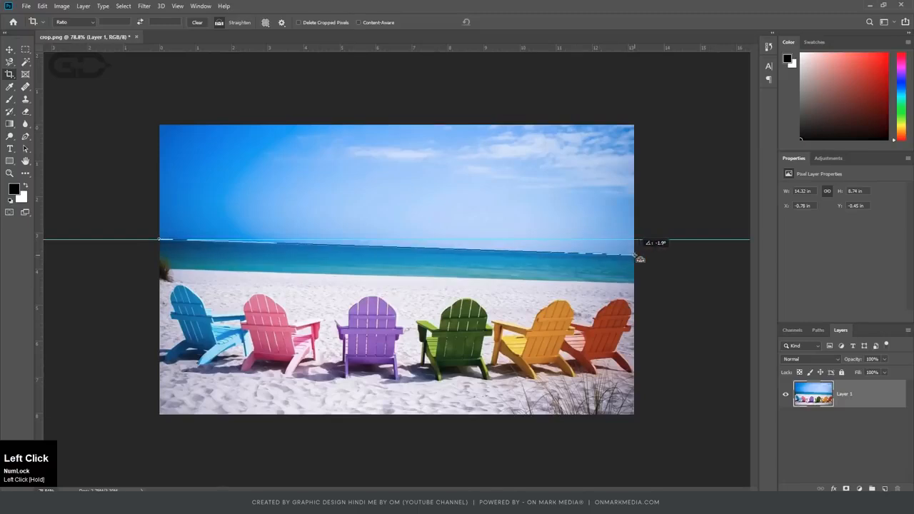
left_click_drag(640, 259, 640, 259)
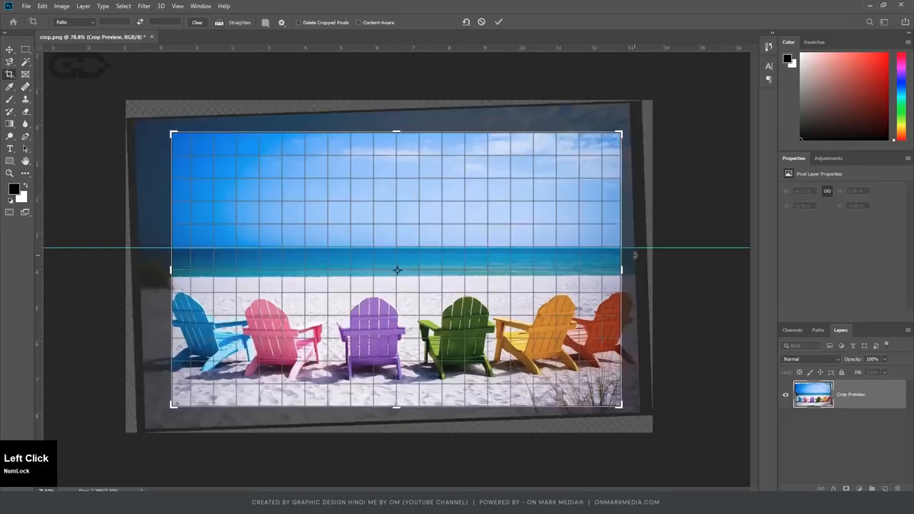
key("Return")
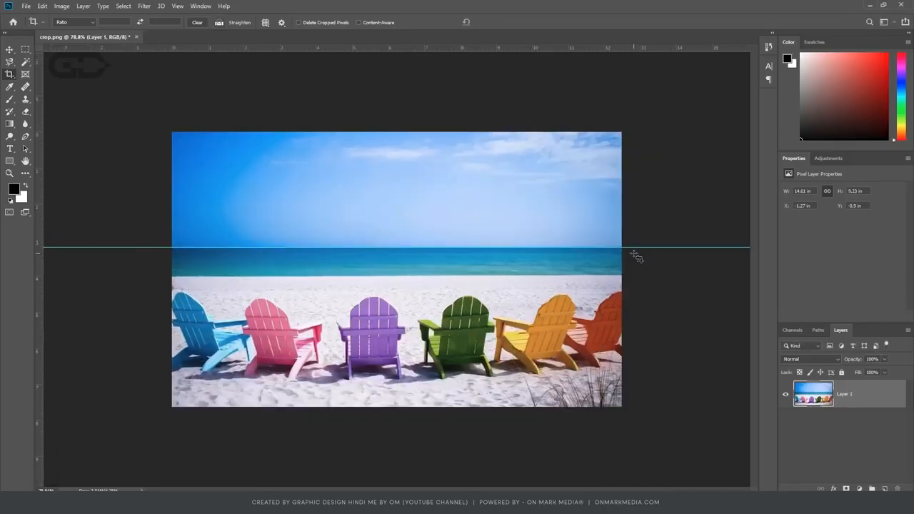
Undo the straightened crop, straighten the photo again along the full sea horizon, and apply the crop.
key("ctrl+z")
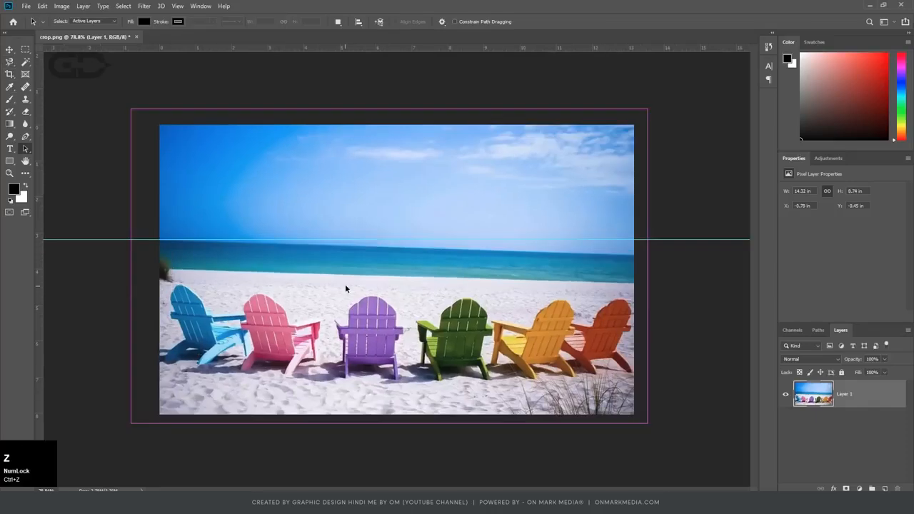
left_click(9, 74)
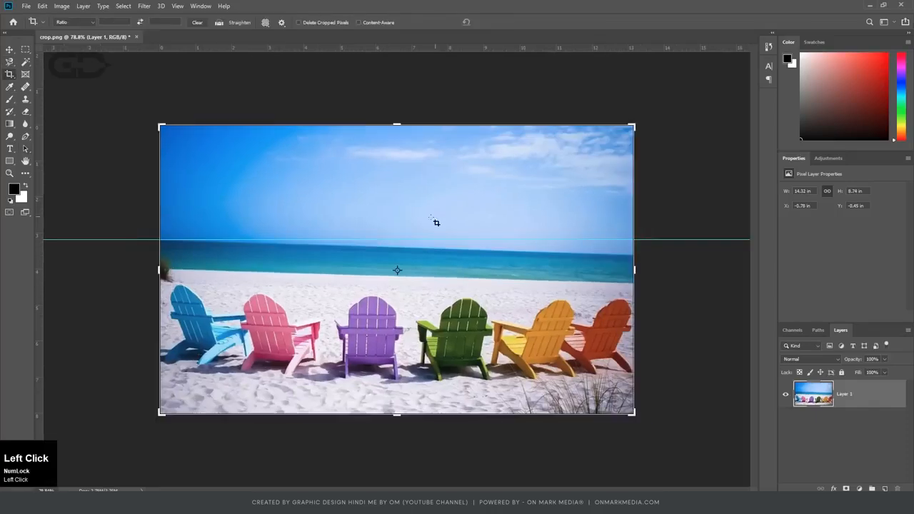
left_click_drag(161, 241, 635, 256)
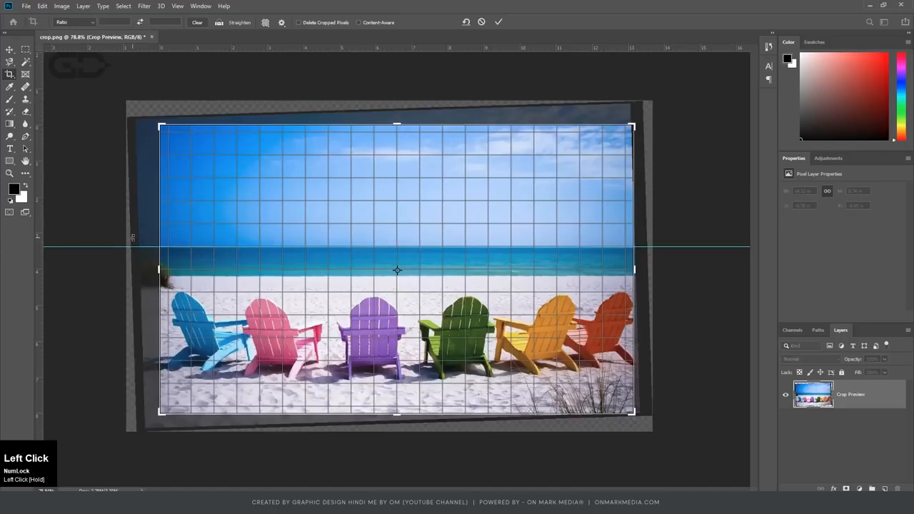
key("Return")
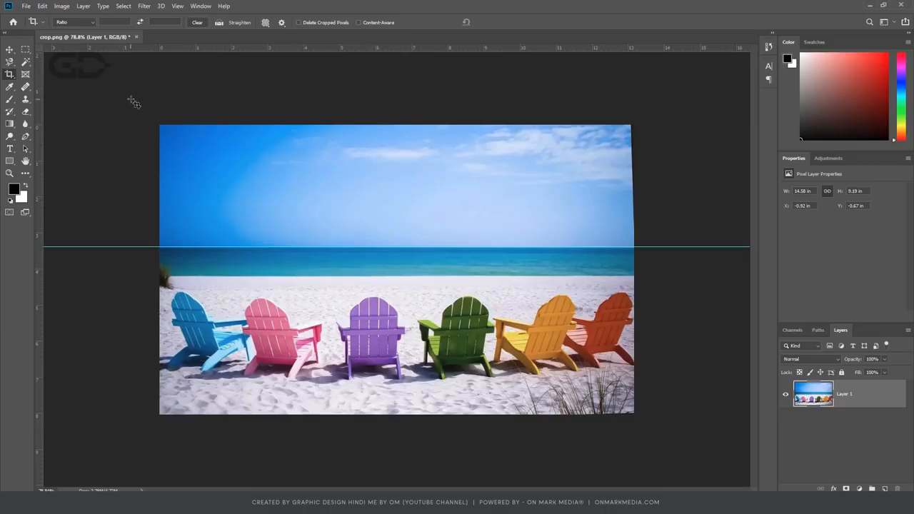
Extend the crop box slightly past the photo's right edge without Content-Aware, apply it, and undo the crop.
left_click(230, 150)
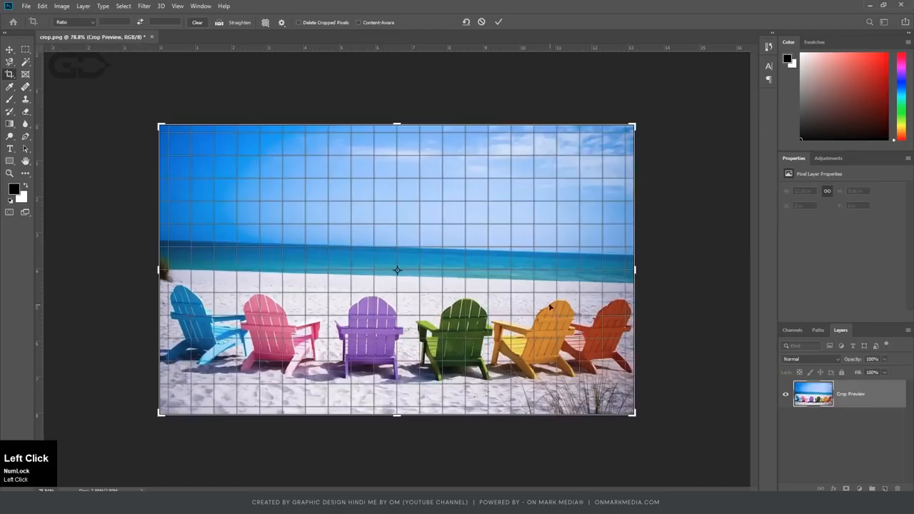
key("ctrl+4")
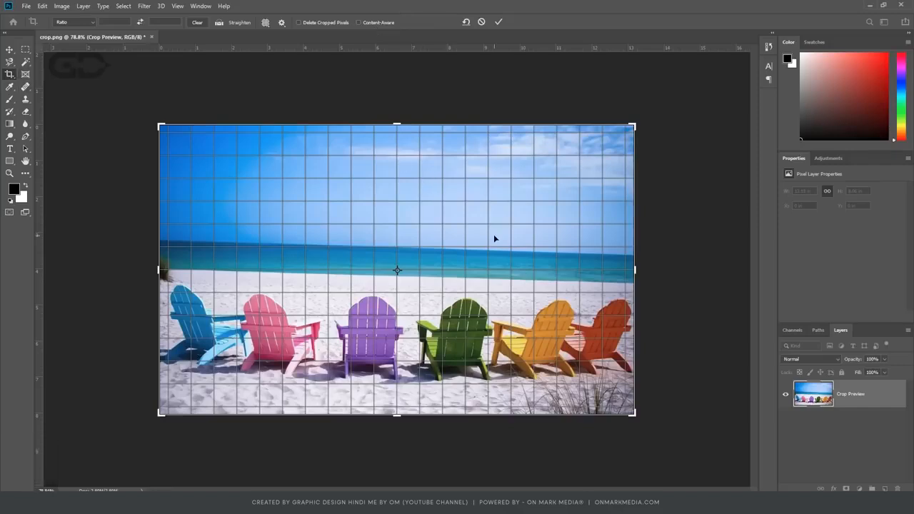
left_click_drag(635, 272, 642, 272)
key("Return")
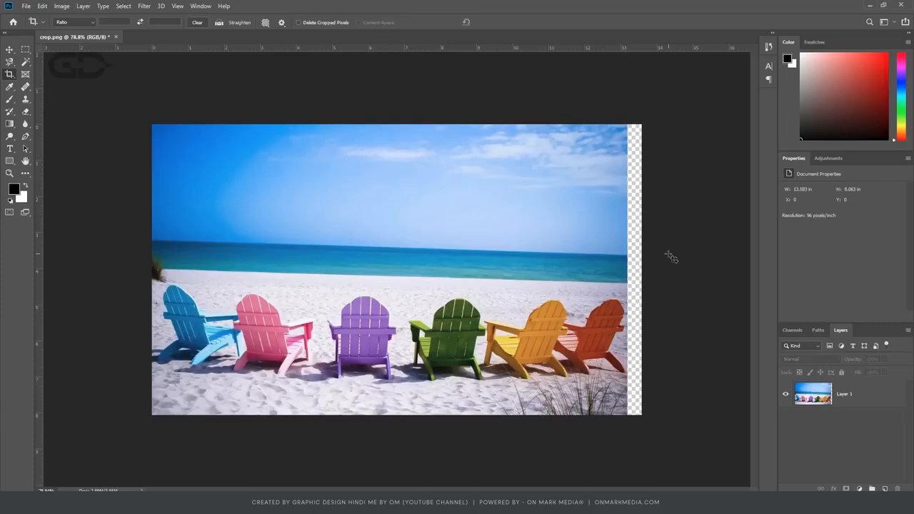
key("ctrl")
key("ctrl+z")
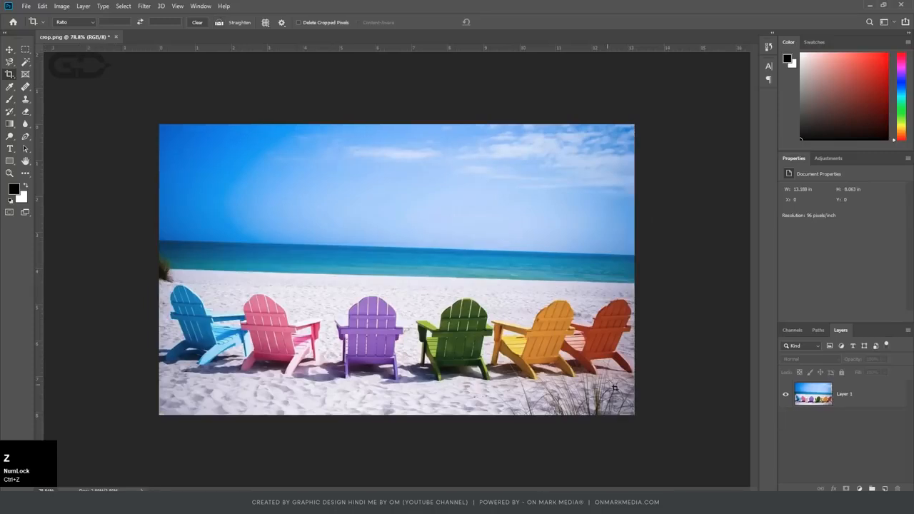
Enable Content-Aware for the crop, extend the crop box slightly past the photo's right edge, and apply it.
left_click(543, 233)
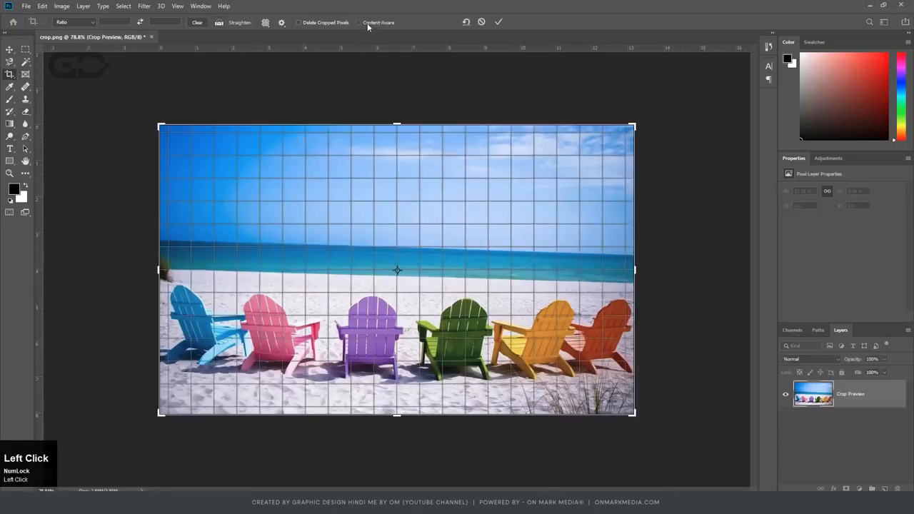
key("ctrl")
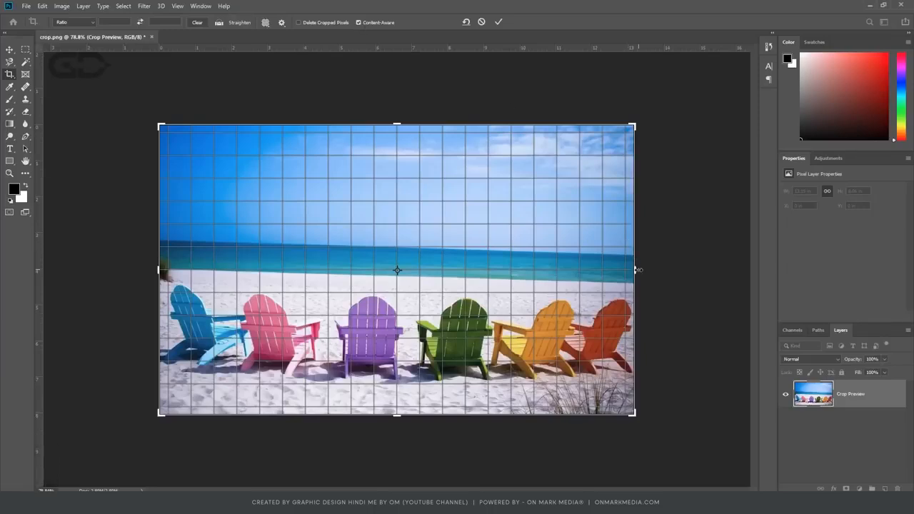
left_click_drag(637, 270, 647, 270)
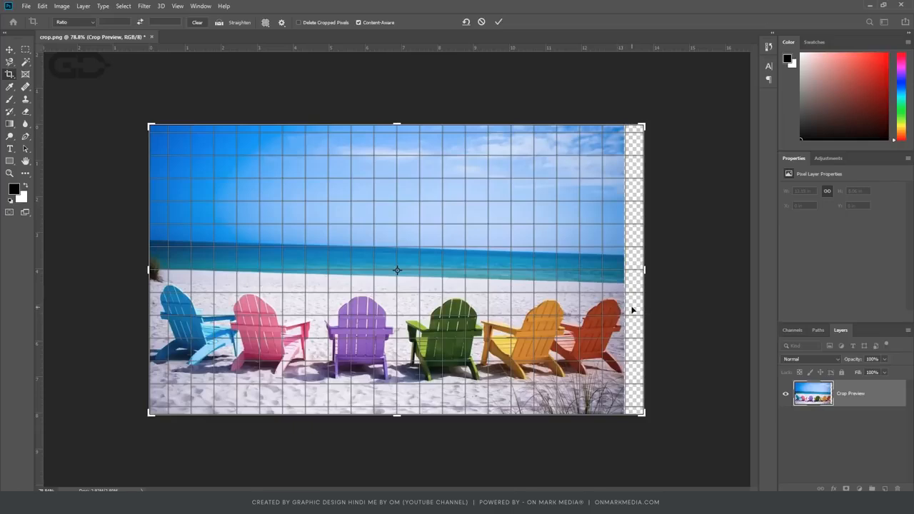
key("Return")
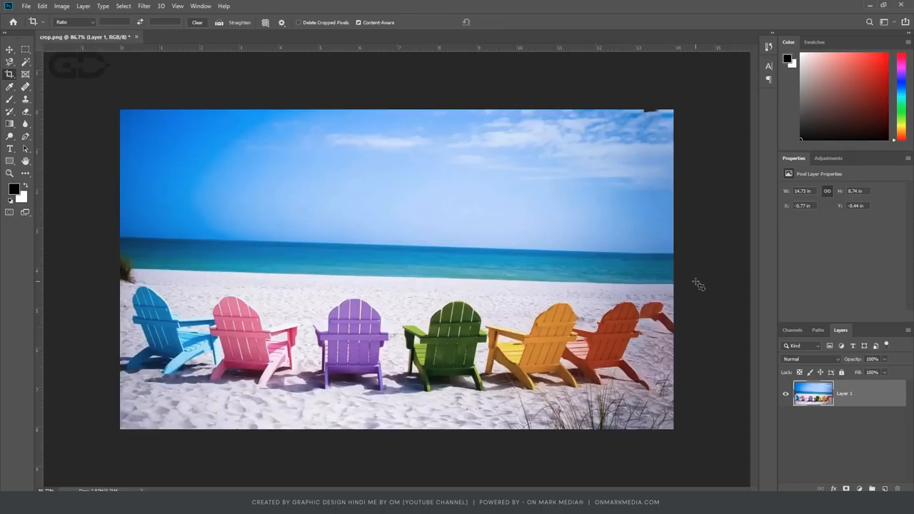
Examine the content-aware fill along the photo's extended right edge up close, and undo the crop.
scroll(699, 285, "up", 3)
key("space")
left_click_drag(722, 321, 654, 300)
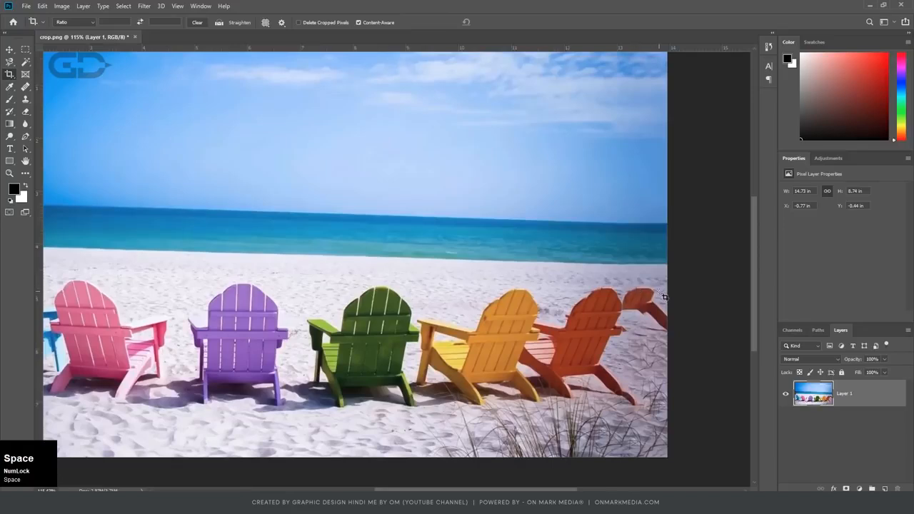
scroll(664, 297, "down", 1)
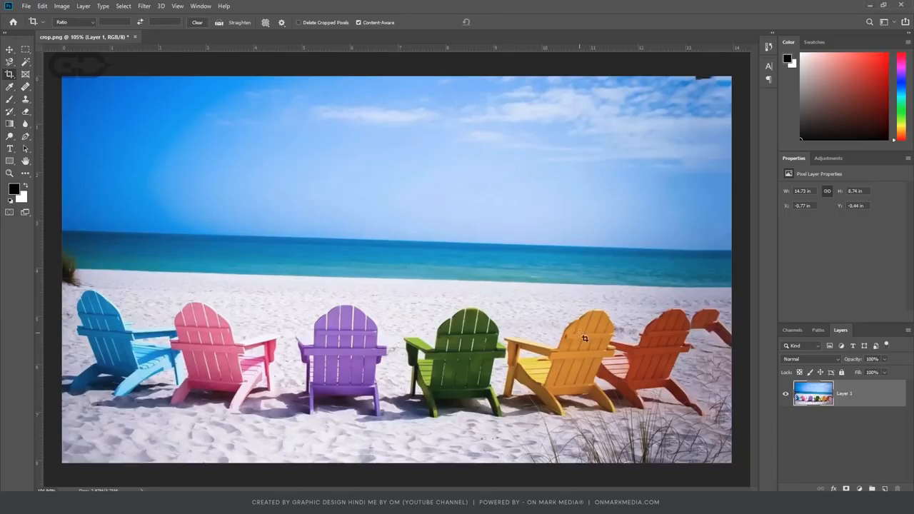
scroll(707, 339, "down", 2)
scroll(696, 335, "up", 3)
left_click_drag(718, 348, 598, 317)
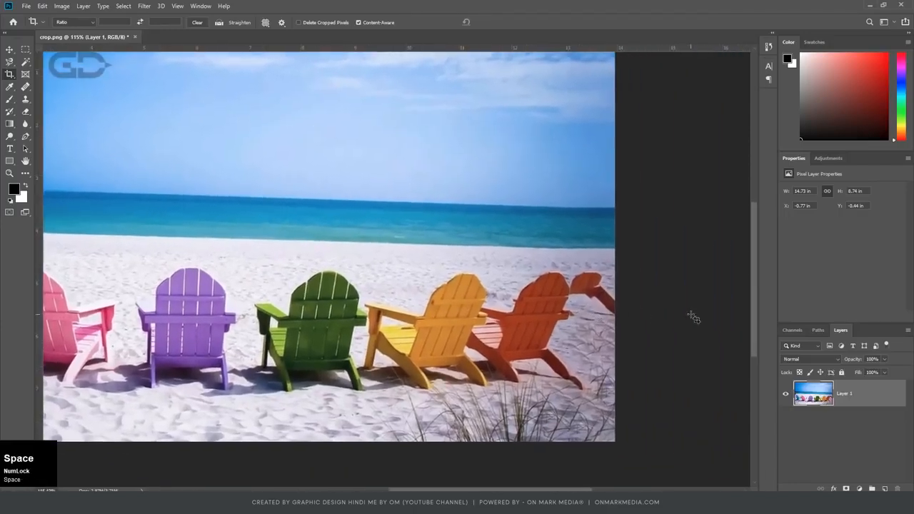
scroll(690, 317, "down", 2)
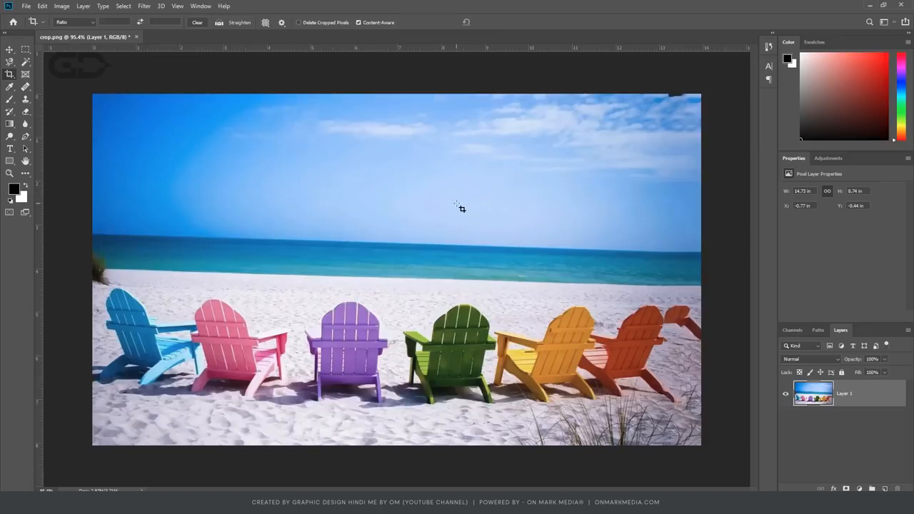
key("Return")
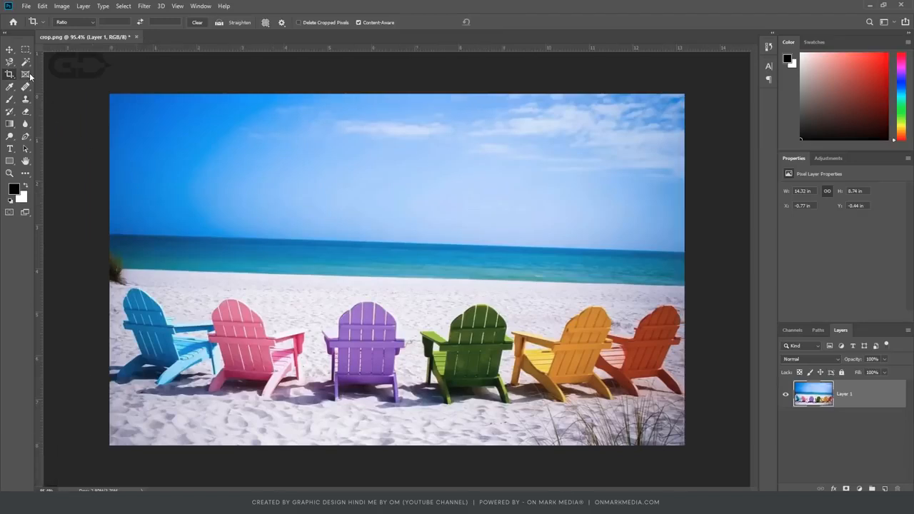
Activate the Frame tool, and show and hide the beach photo layer above the white Layer 2, leaving it hidden.
key("ctrl+4")
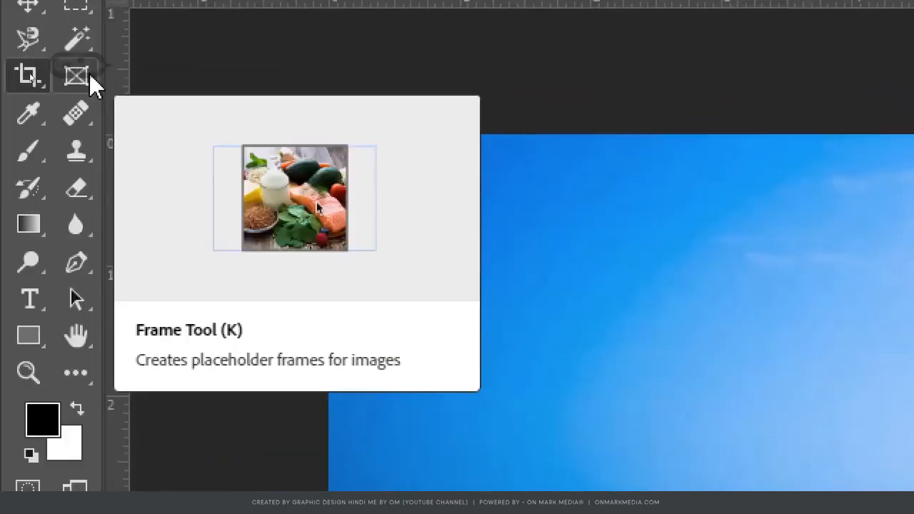
left_click(77, 76)
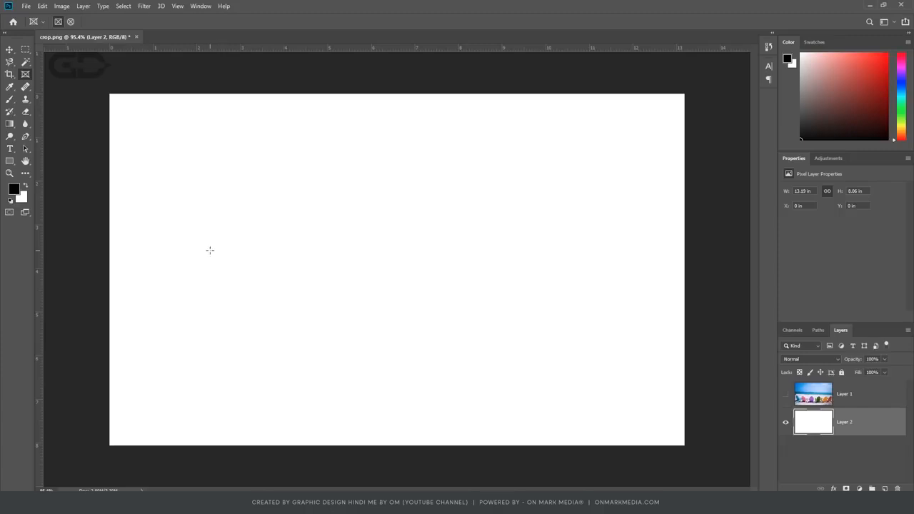
left_click(785, 394)
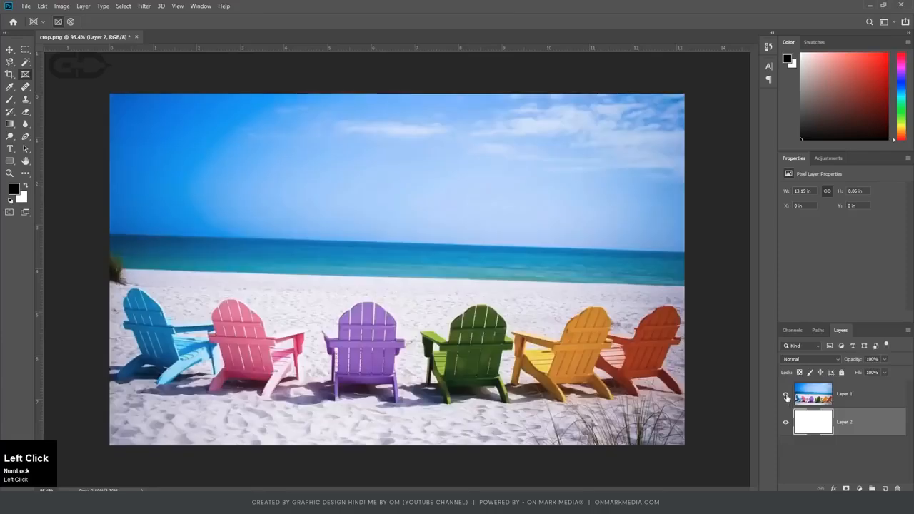
left_click(785, 395)
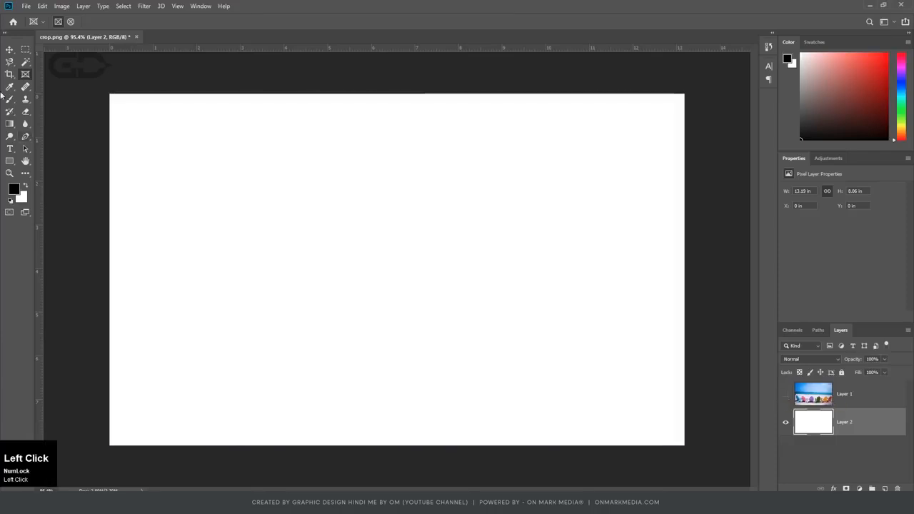
Draw a rectangular frame about 12.5 in wide across the upper half of the white layer.
left_click(25, 77)
left_click_drag(245, 169, 517, 334)
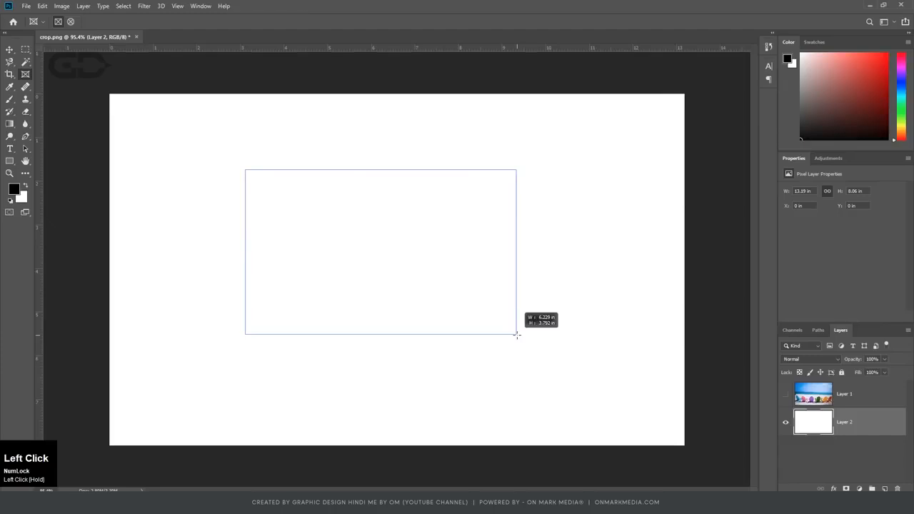
left_click_drag(517, 334, 589, 309)
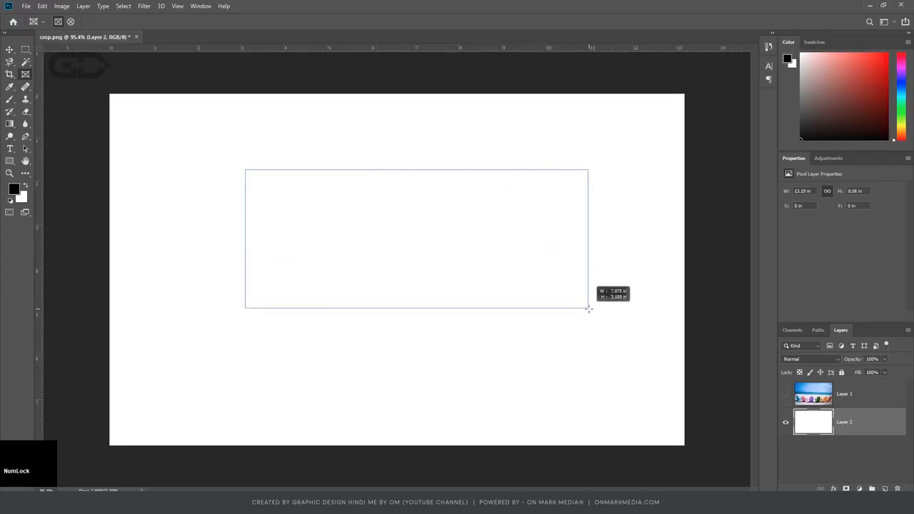
key("space")
left_click_drag(589, 309, 669, 270)
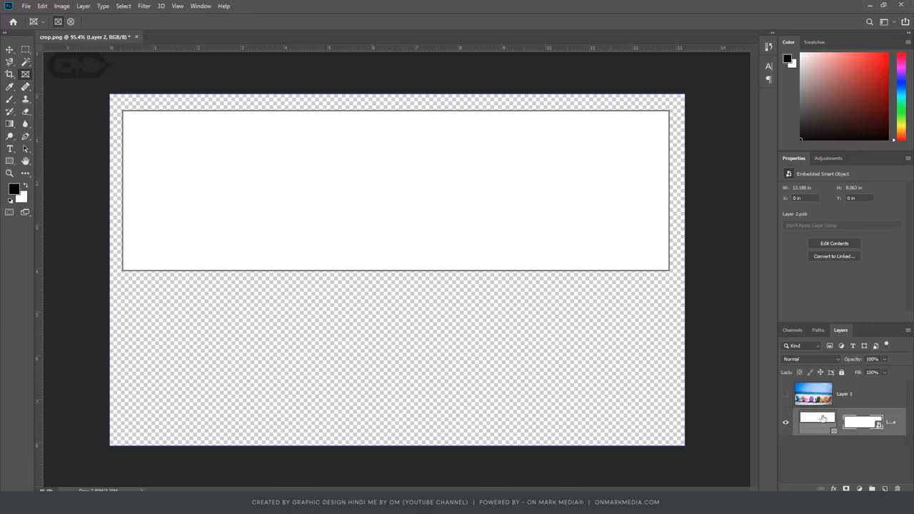
Put the frame layer above the hidden beach photo layer, place crop.png into the frame, and shift the image down.
left_click(786, 394)
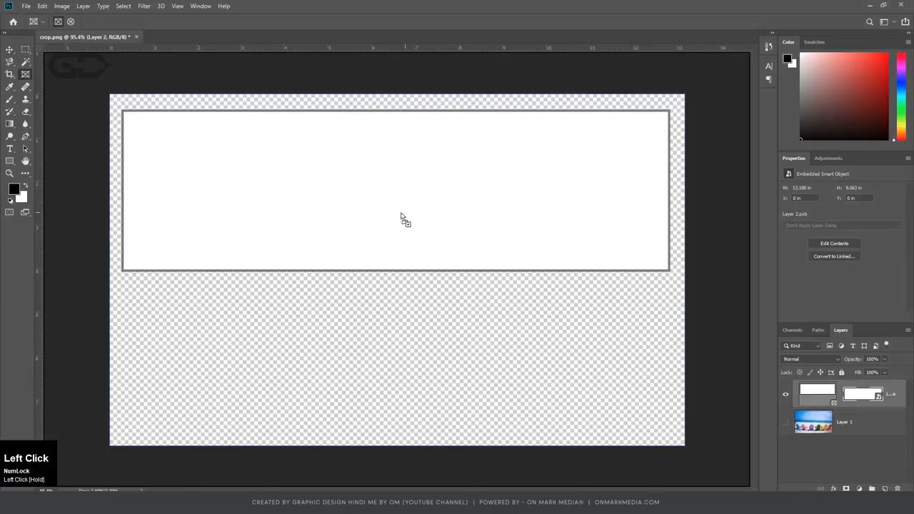
left_click_drag(408, 214, 409, 213)
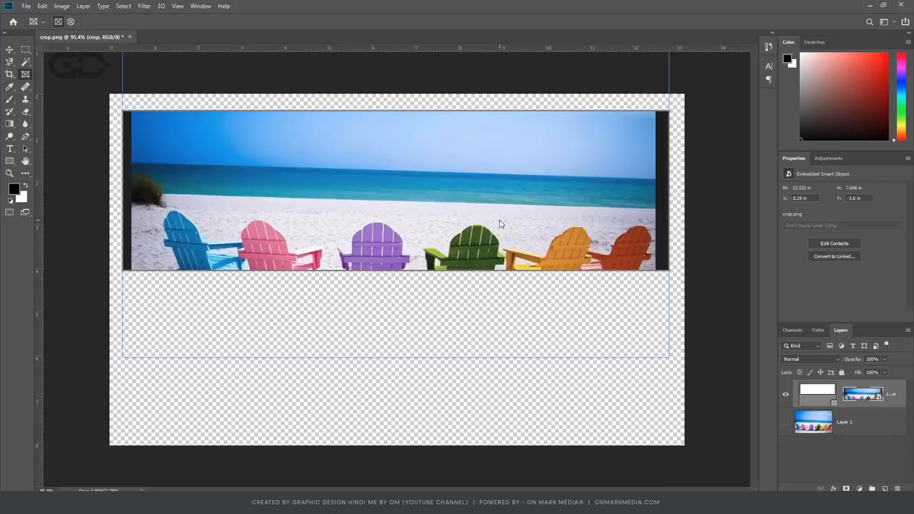
left_click_drag(444, 198, 439, 217)
Transform the framed photo: scale it to about 94%, rotate it about -1.2°, and position it so the chairs fill the frame.
key("ctrl+t")
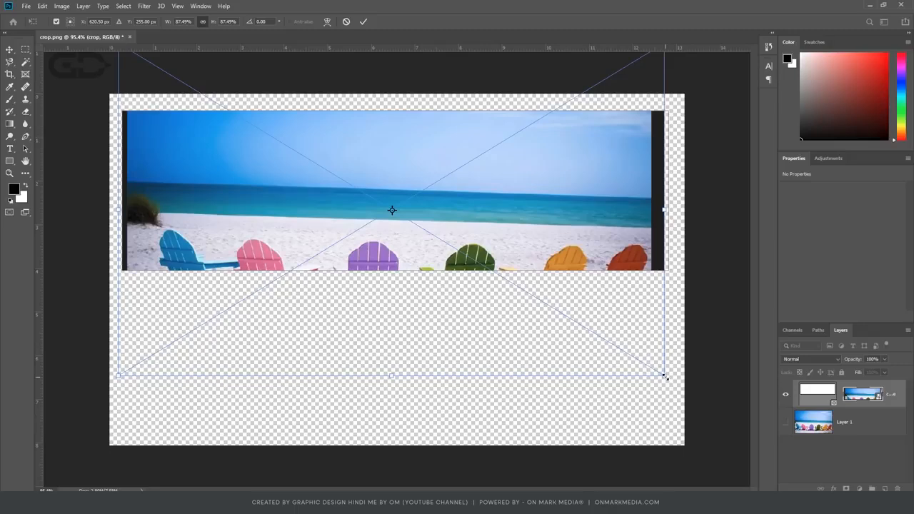
left_click_drag(665, 377, 693, 393)
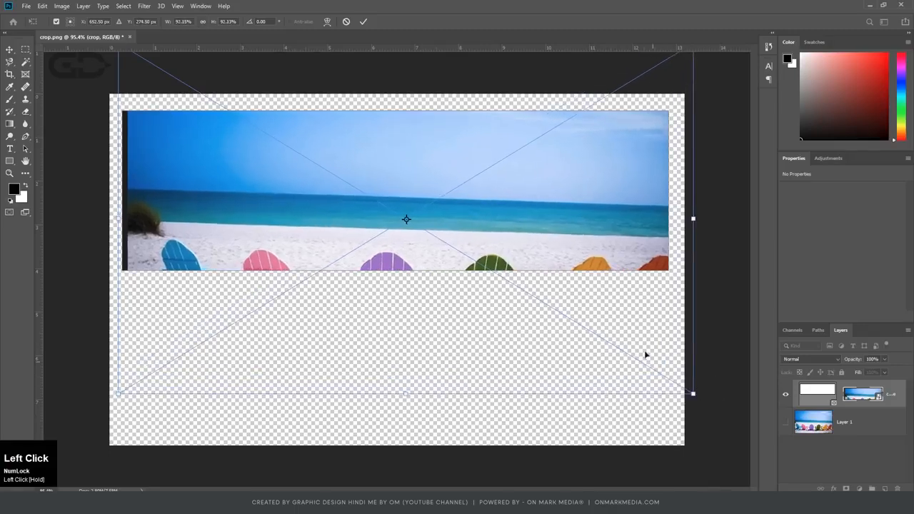
left_click_drag(117, 395, 108, 400)
left_click_drag(498, 247, 492, 169)
left_click_drag(707, 331, 712, 325)
left_click_drag(548, 213, 543, 213)
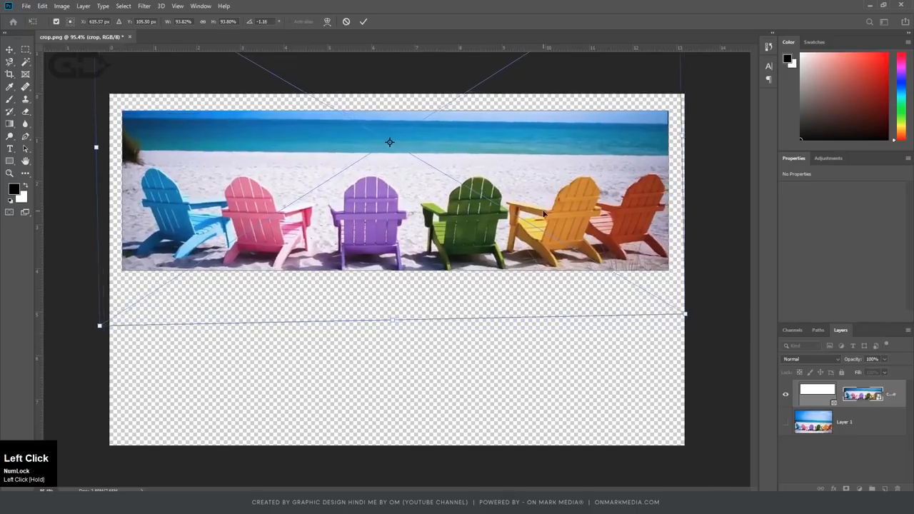
left_click_drag(686, 315, 688, 317)
key("Return")
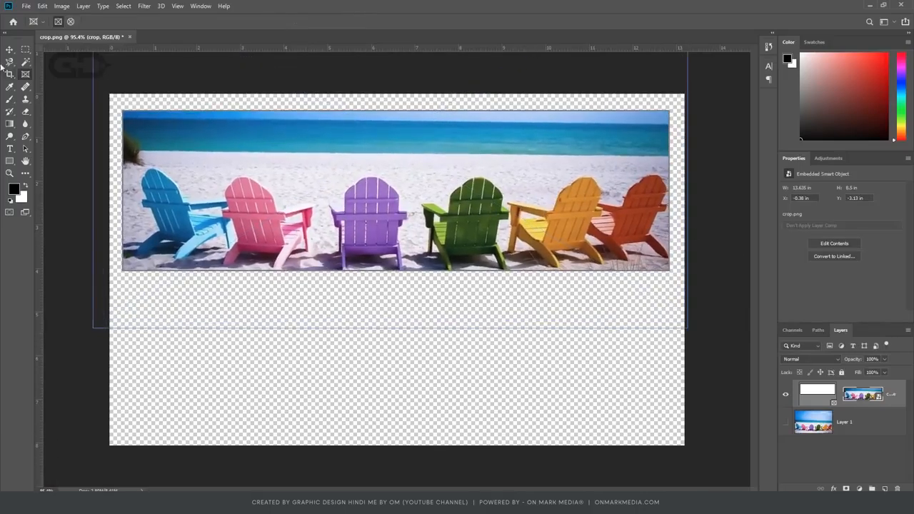
Try moving the framed beach photo with the Move tool, and undo the move.
left_click(10, 50)
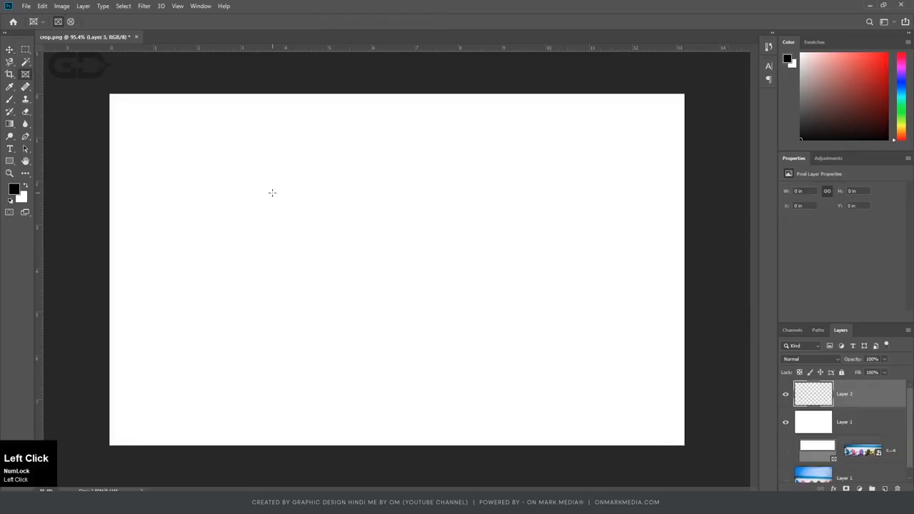
left_click_drag(271, 192, 517, 313)
key("ctrl+z")
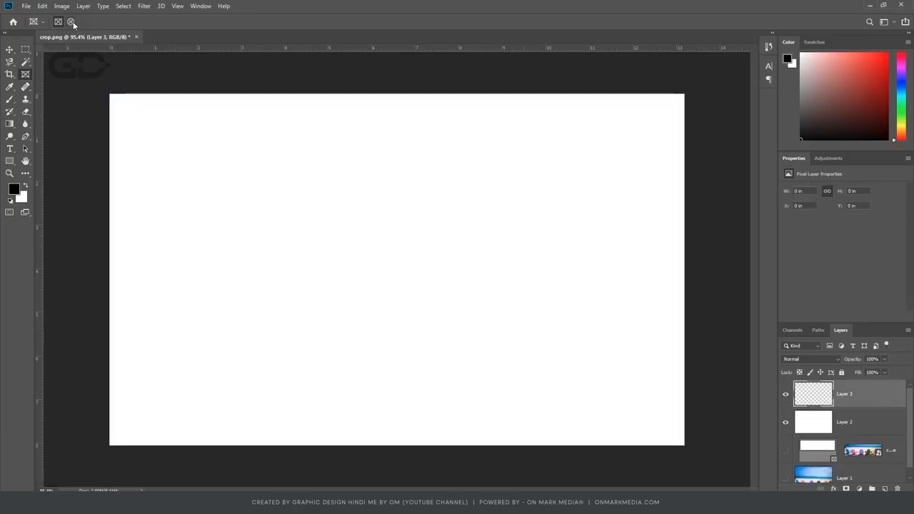
Switch the Frame tool to the elliptical shape and draw a circular frame about 3.6 in across on the white layer.
key("BackSpace")
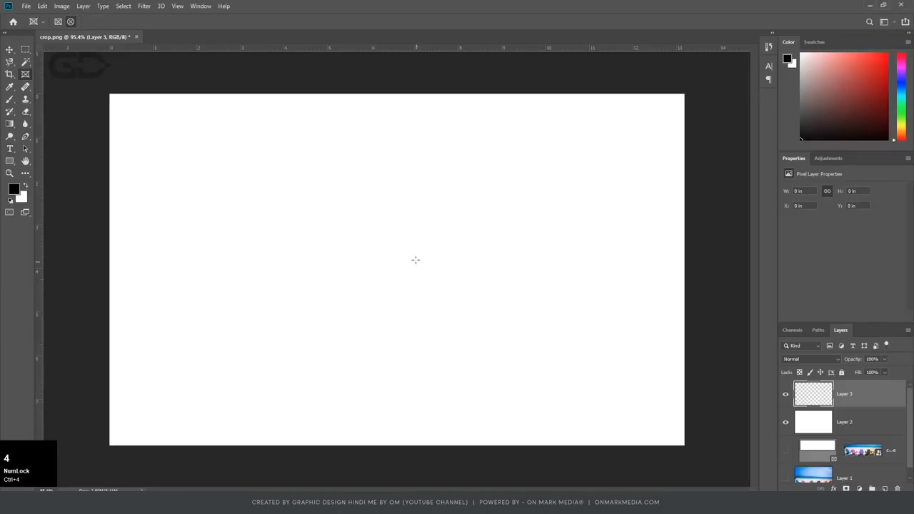
left_click_drag(381, 251, 476, 327)
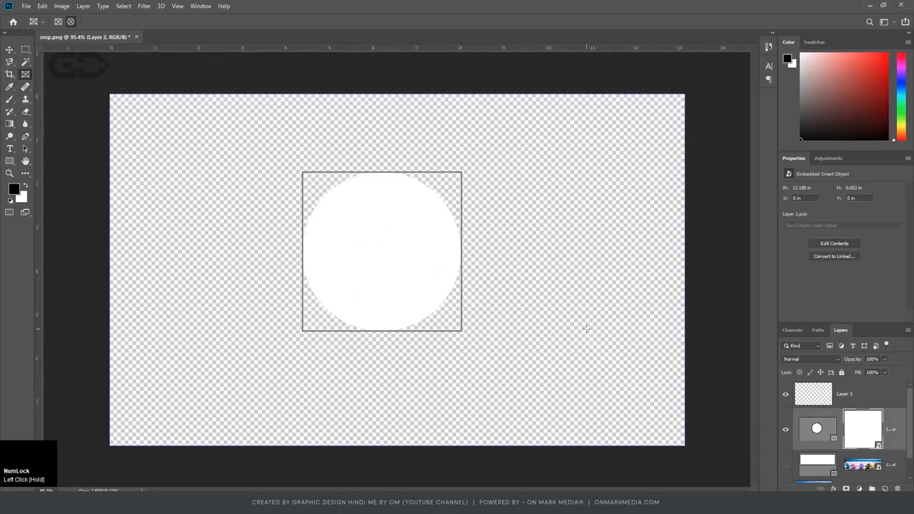
Place the photo of a person walking past posters into the circular frame, and reposition it with the Move tool.
left_click(9, 49)
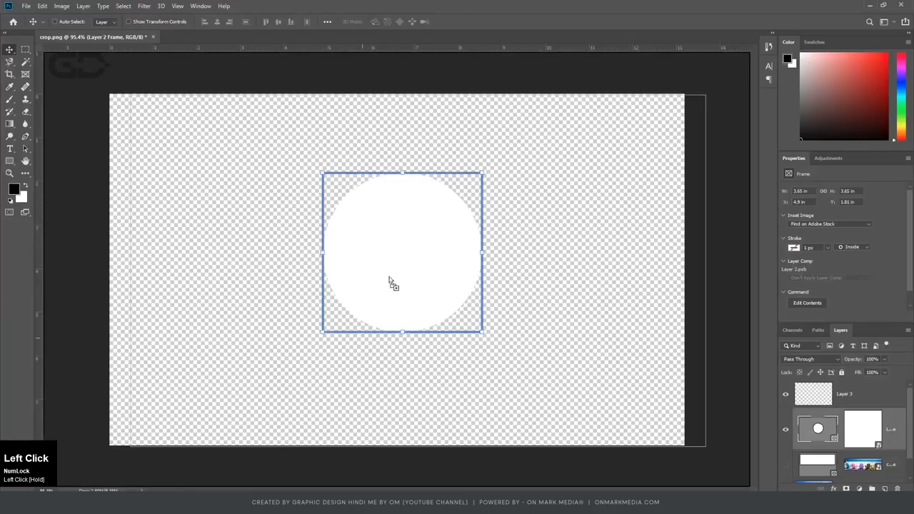
left_click_drag(389, 278, 389, 262)
left_click_drag(444, 256, 410, 254)
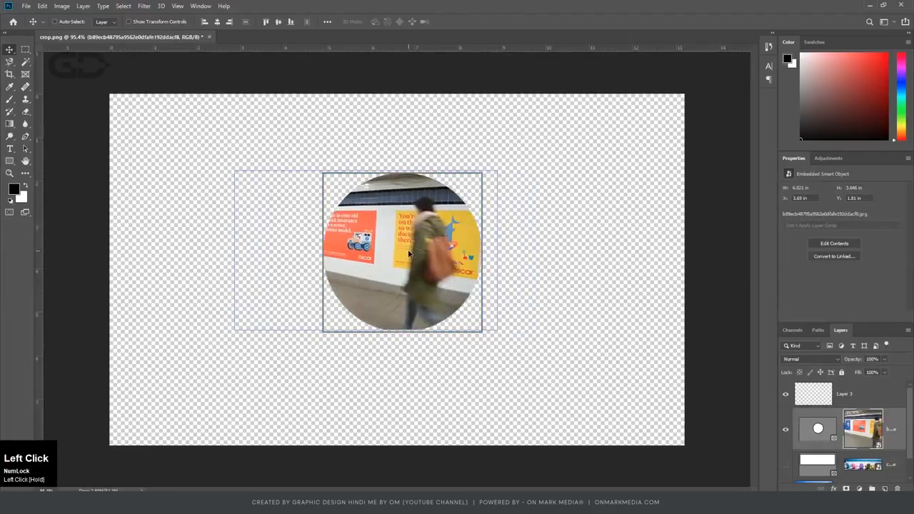
Add a new layer just above the hidden beach photo layer and fill it with white.
left_click(490, 360)
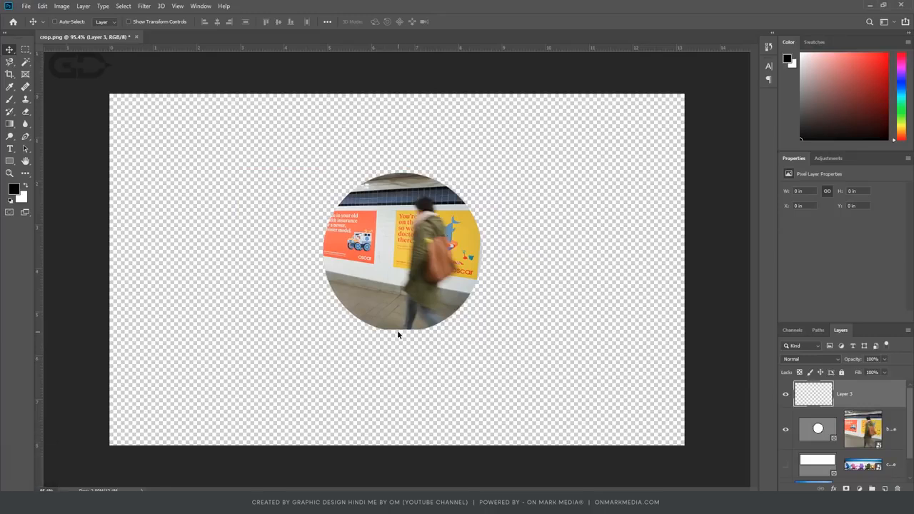
left_click_drag(910, 439, 910, 458)
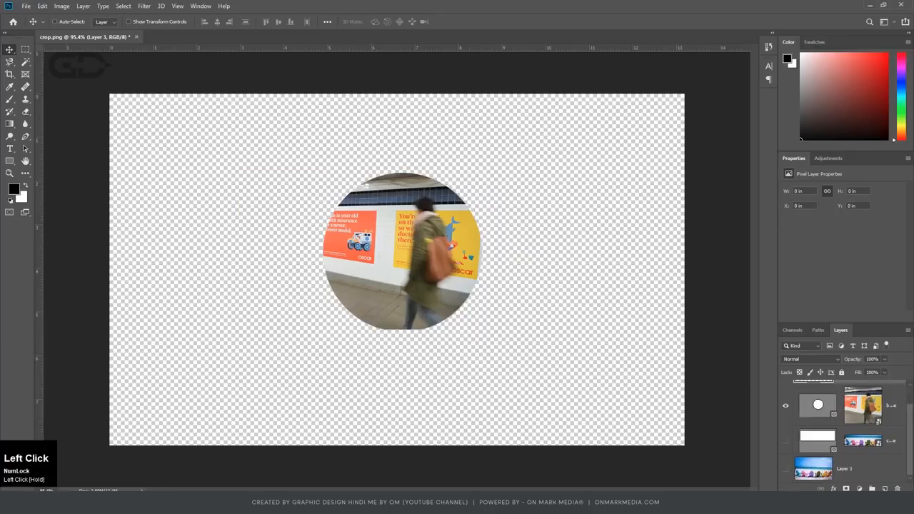
left_click(885, 489)
left_click_drag(882, 405, 883, 457)
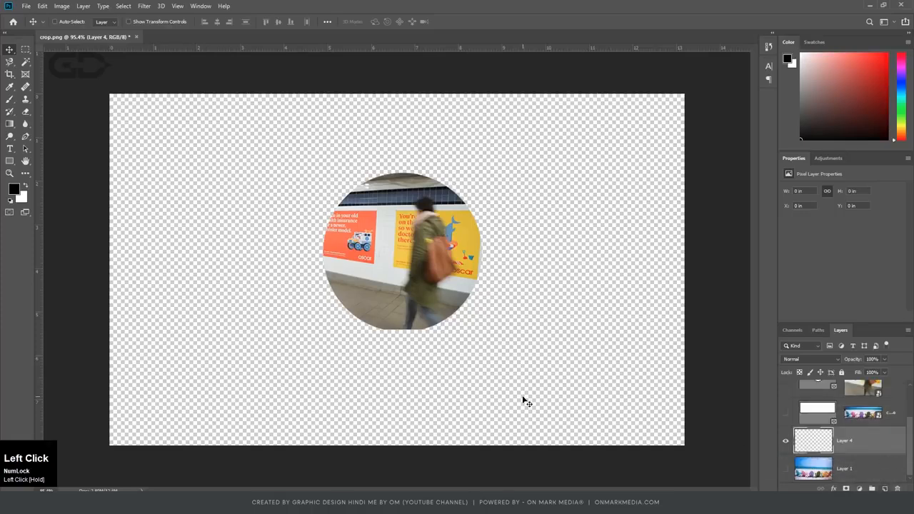
key("ctrl+BackSpace")
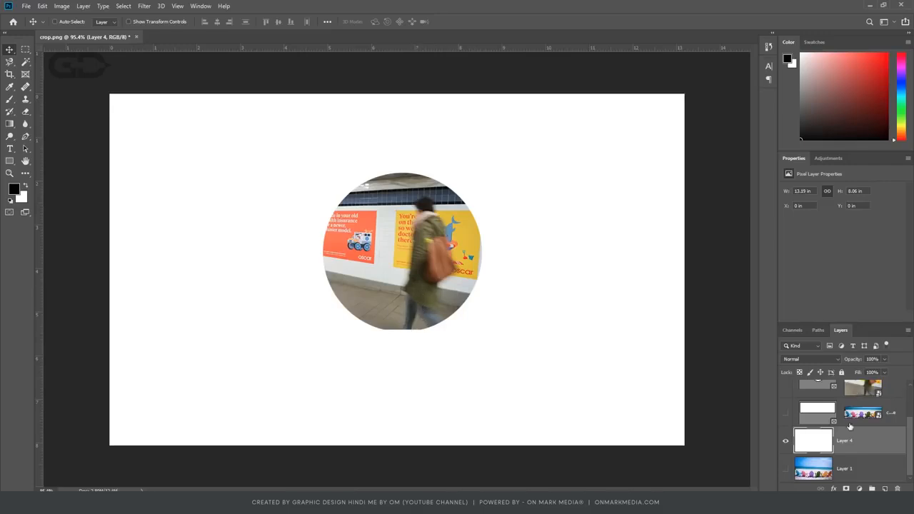
Scale the photo inside the circular frame to about 39.4% and shift it so it fills the whole circle.
scroll(850, 426, "up", 1)
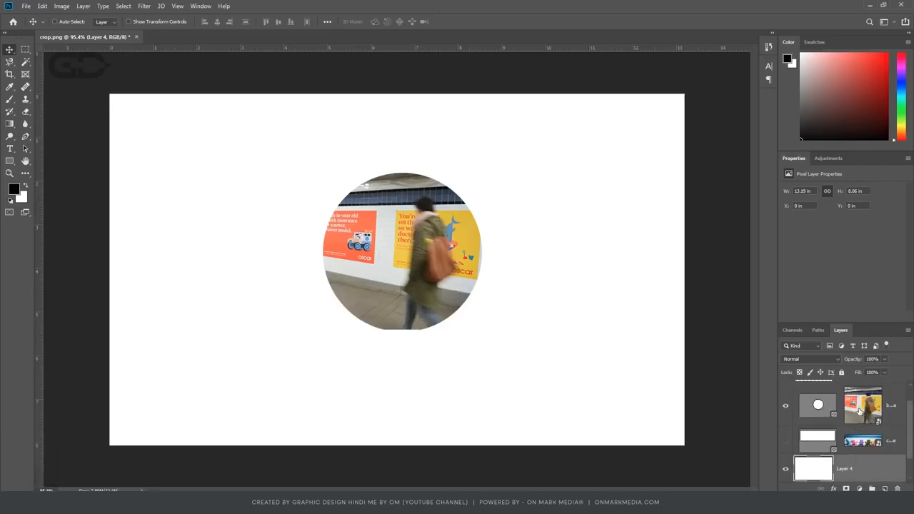
left_click(859, 409)
key("ctrl+t")
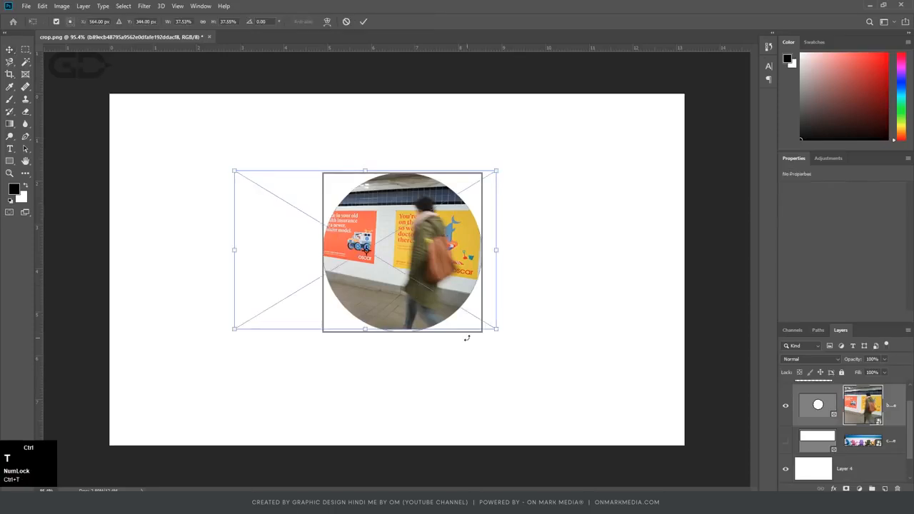
left_click_drag(496, 329, 506, 332)
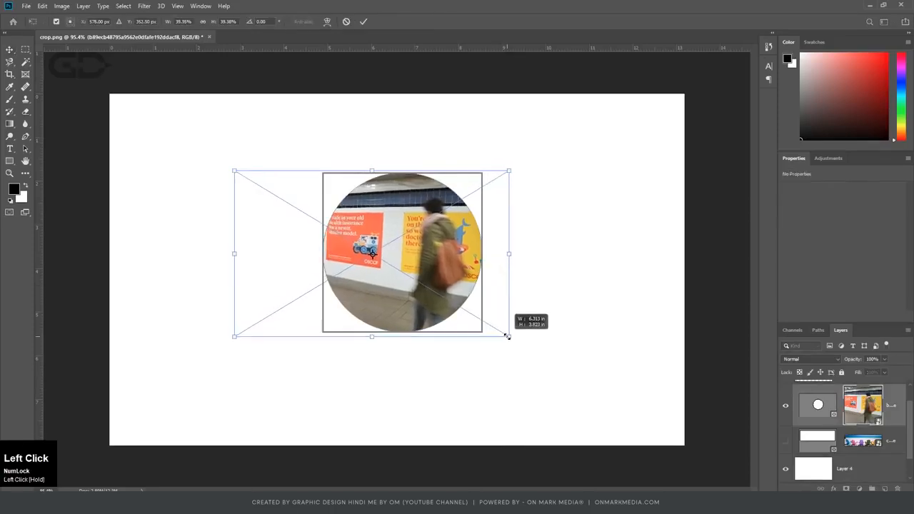
left_click_drag(413, 280, 408, 282)
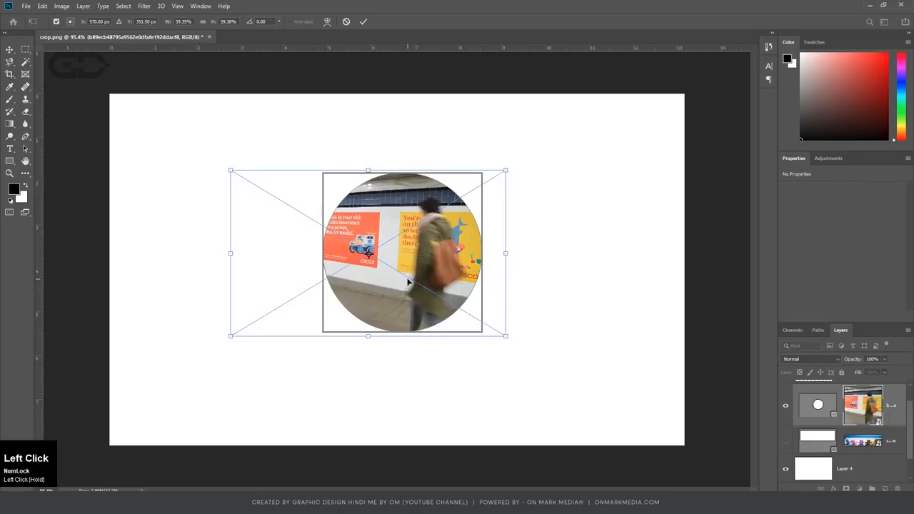
key("Return")
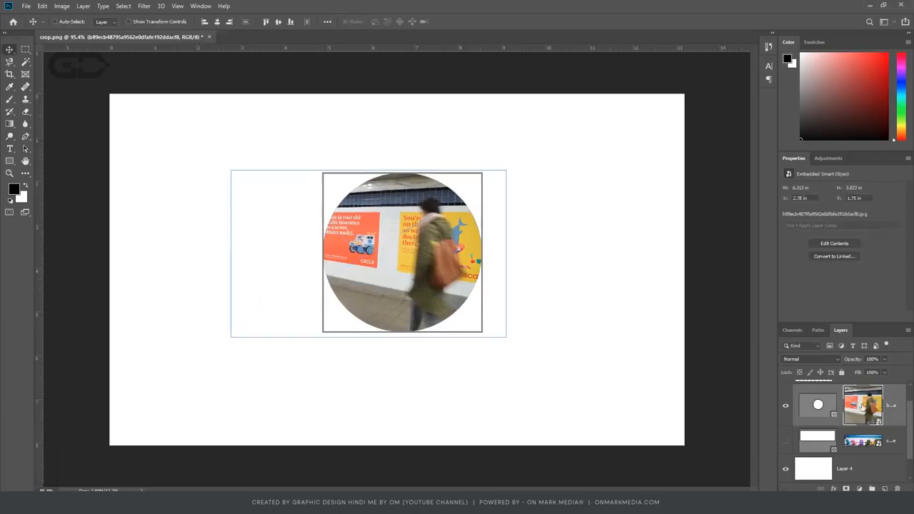
Try resizing the circular frame from both sides and its lower edge, and undo the changes.
left_click(819, 405)
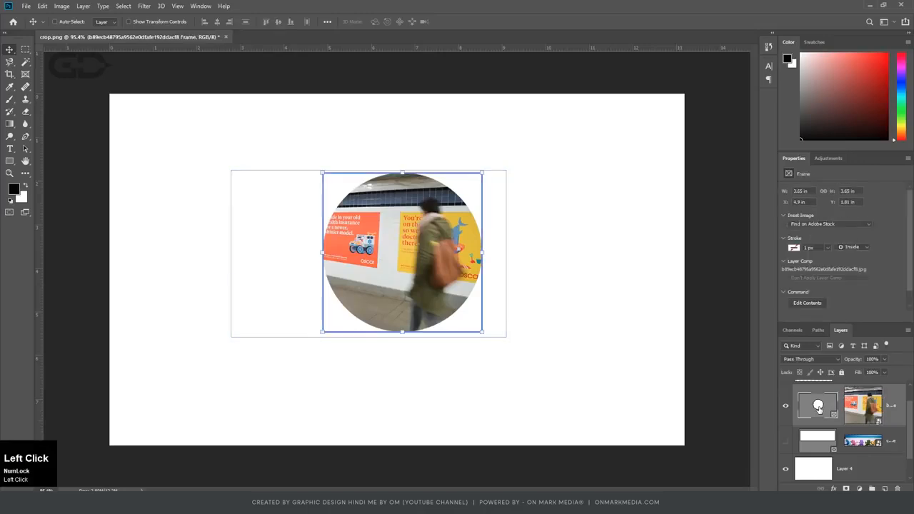
left_click_drag(483, 253, 502, 253)
left_click_drag(321, 253, 310, 251)
left_click_drag(406, 332, 413, 316)
key("ctrl+z")
key("ctrl+z")
key("ctrl+z")
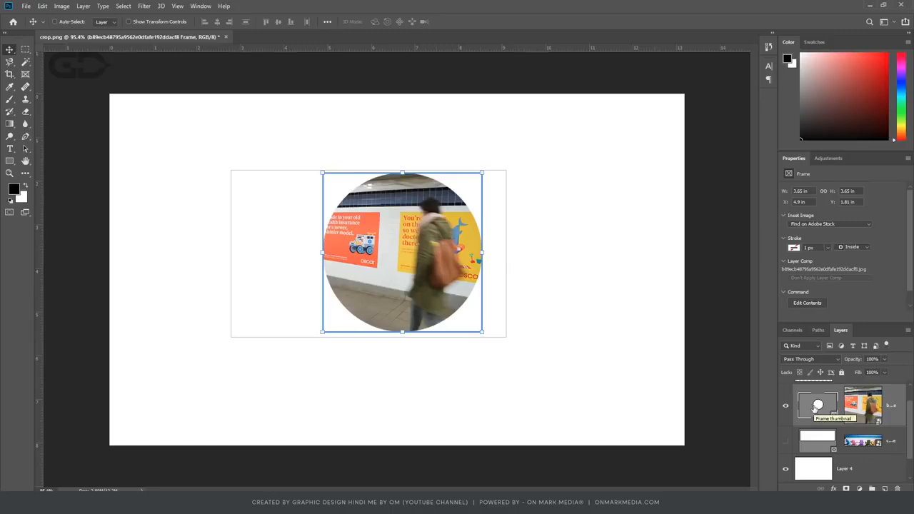
Select the photo of the circular frame layer separately from its frame to compare the two thumbnails.
left_click(869, 410)
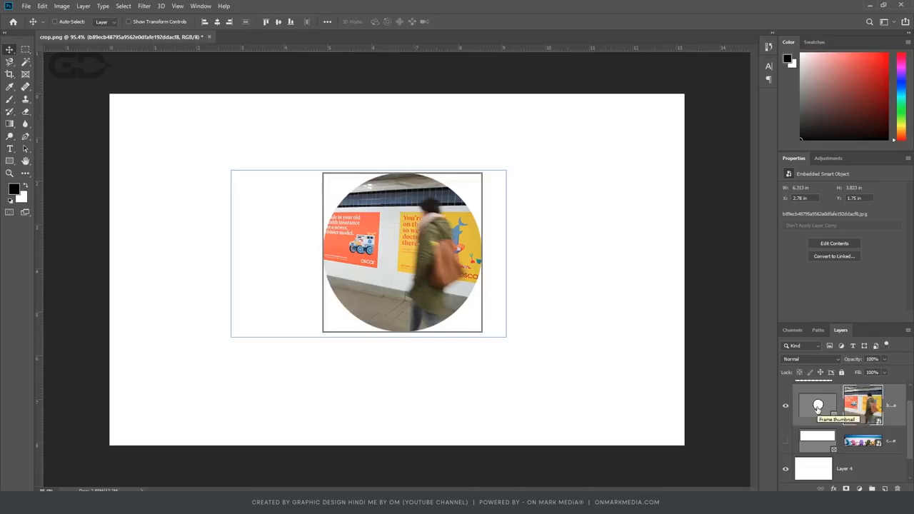
left_click(869, 416)
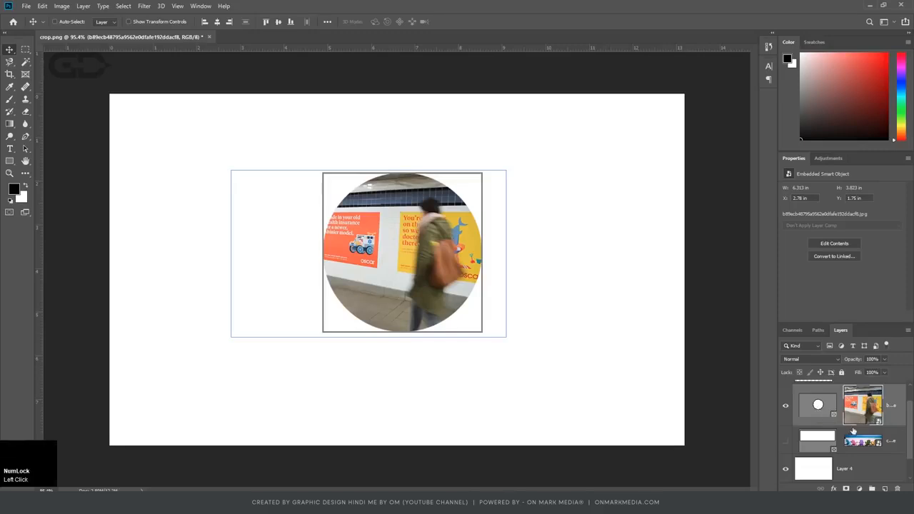
key("ctrl+4")
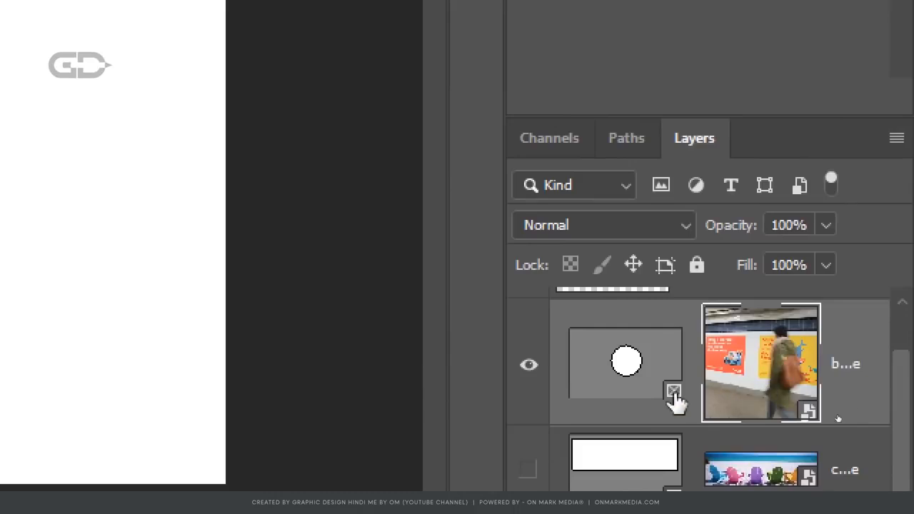
Select the circular frame together with its photo, scale both to about 2.65 in across, and place them near the canvas centre.
left_click(574, 364)
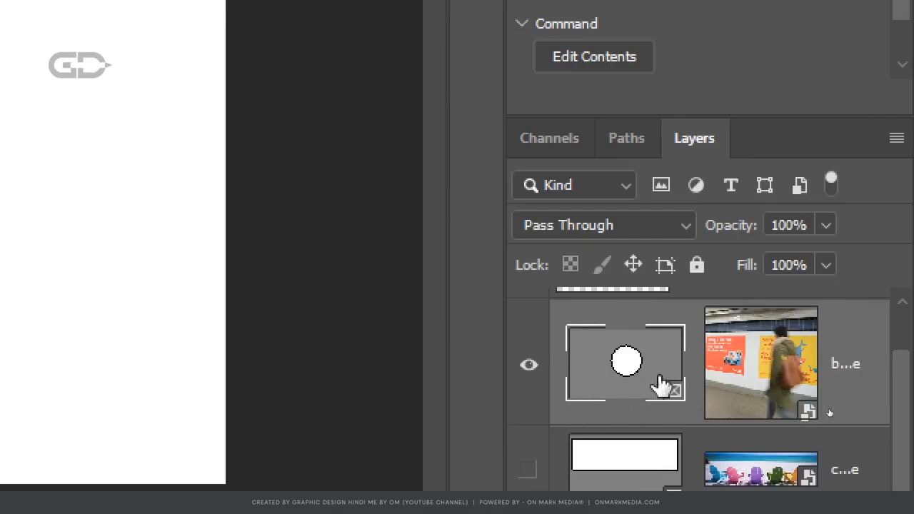
left_click(776, 387)
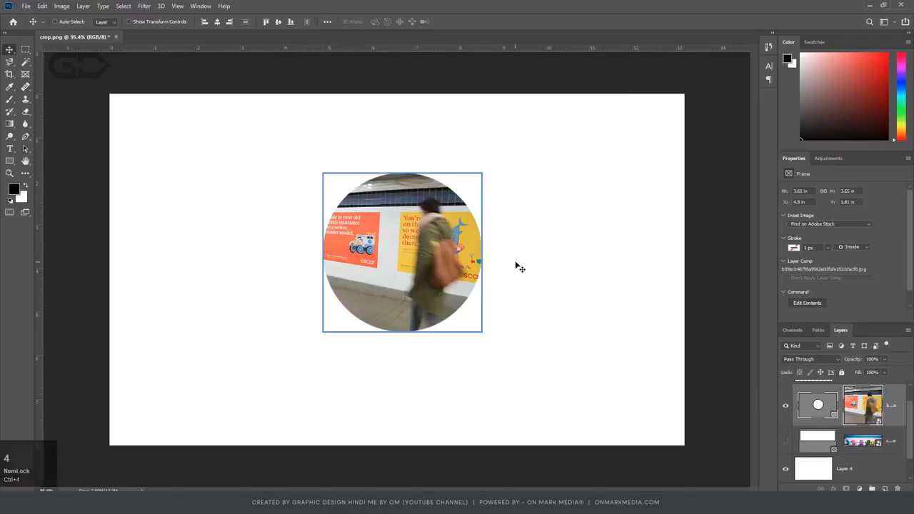
key("ctrl")
key("ctrl+t")
left_click_drag(482, 174, 434, 219)
left_click_drag(407, 265, 630, 171)
key("Return")
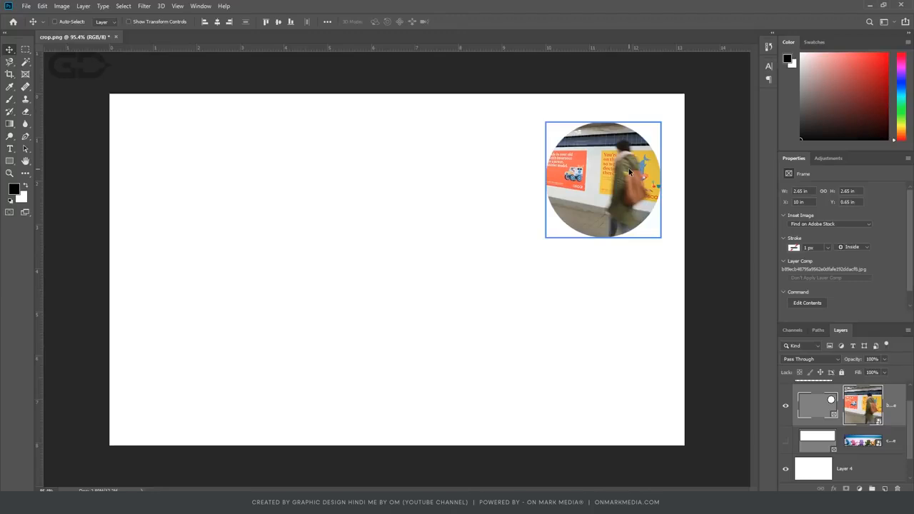
left_click(558, 305)
left_click_drag(638, 188, 432, 280)
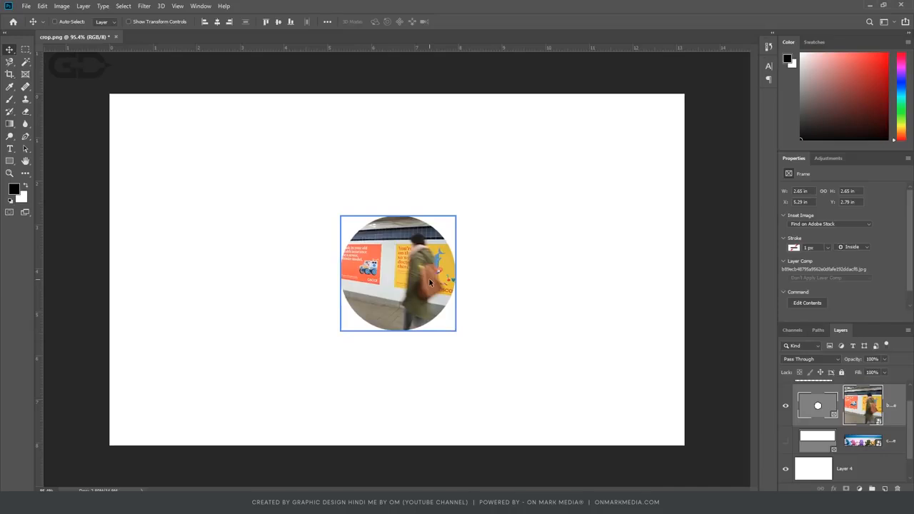
Try deleting the circular frame with its photo, and switch briefly to the Perspective Crop tool.
key("Delete")
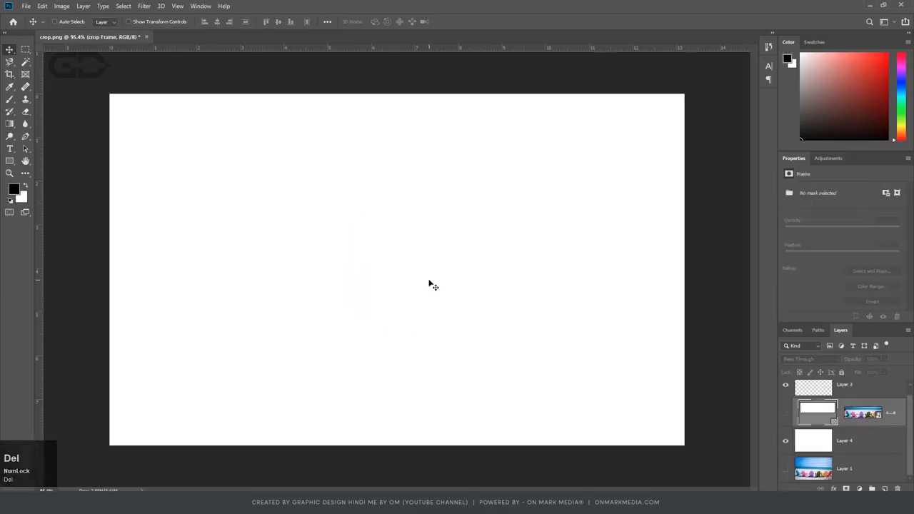
left_click(12, 79)
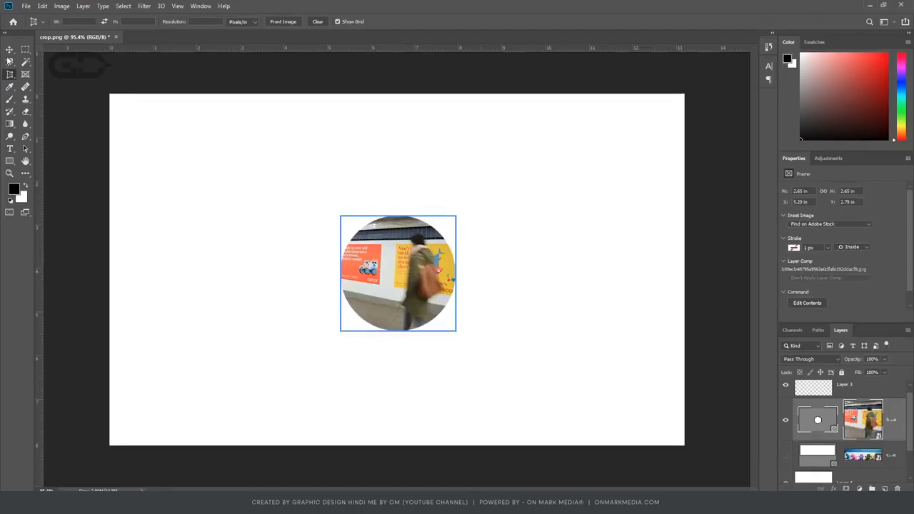
left_click(10, 50)
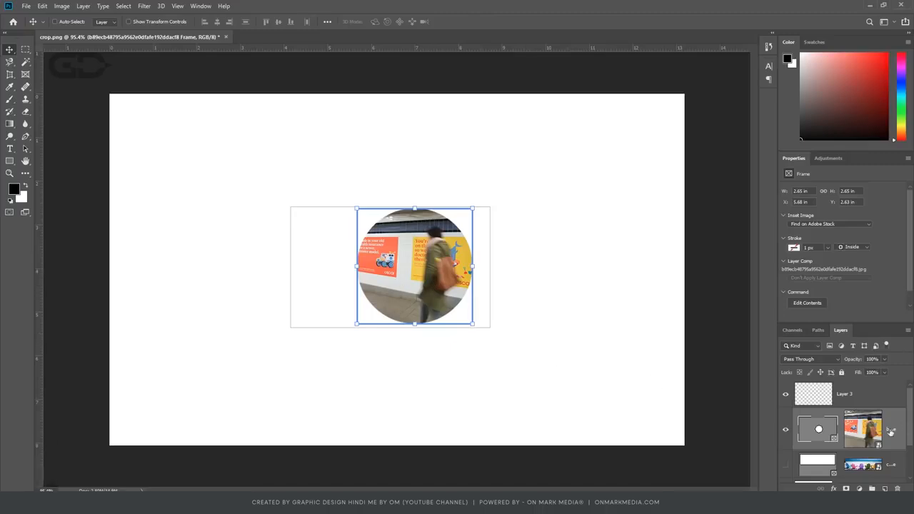
Delete only the circular frame from the layer, keeping the photo of the person walking past posters.
left_click(814, 432)
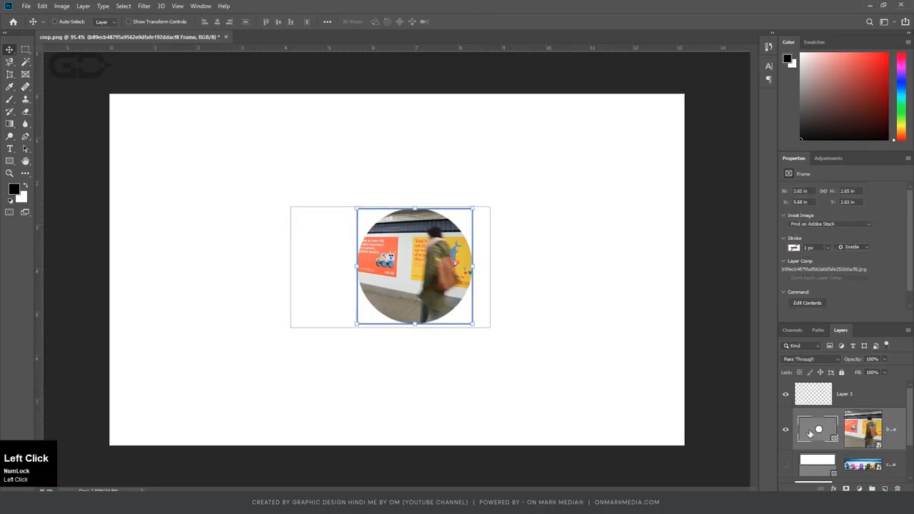
right_click(810, 433)
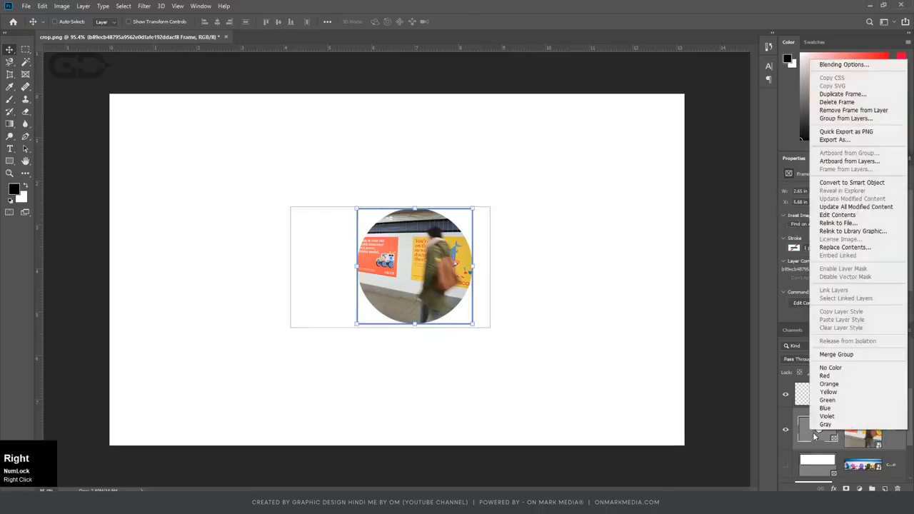
left_click(834, 104)
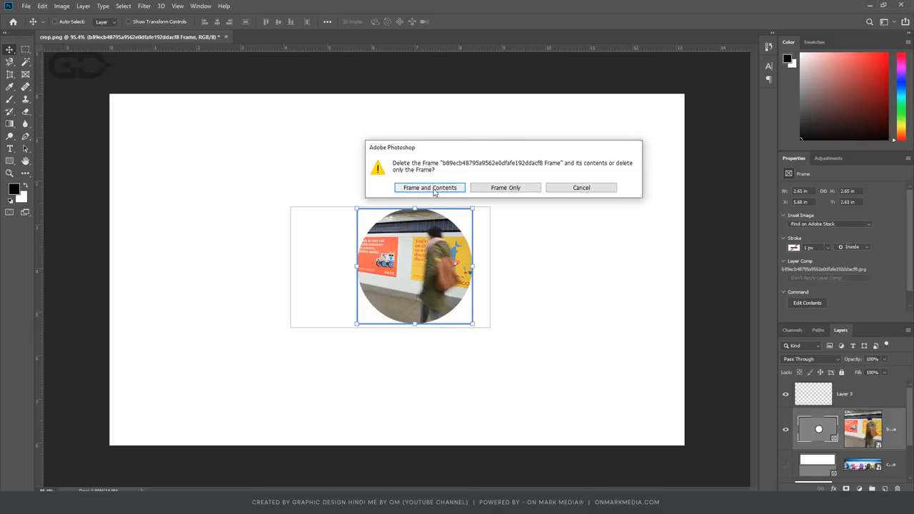
left_click(515, 191)
Enlarge the unframed photo to about 9.8 in wide and centre it on the white canvas.
left_click_drag(385, 283, 408, 297)
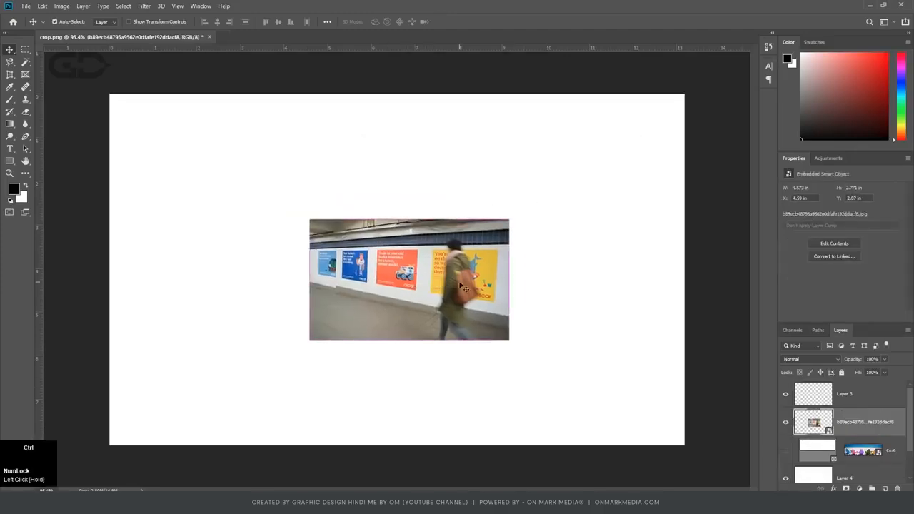
key("ctrl+t")
left_click_drag(509, 220, 645, 136)
left_click_drag(577, 222, 482, 277)
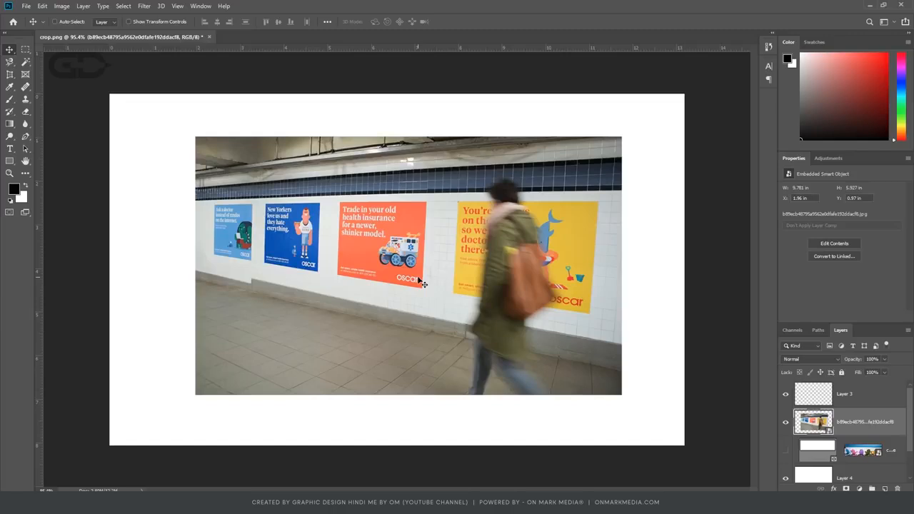
Draw a Perspective Crop area around the orange "Trade in your old health insurance" poster in the photo's own document.
left_click_drag(10, 75, 52, 87)
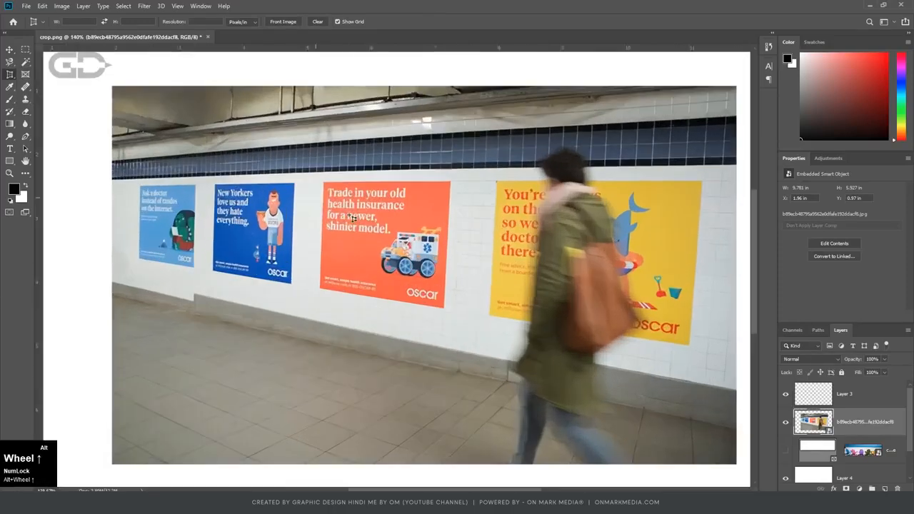
scroll(224, 128, "up", 5)
left_click_drag(225, 129, 522, 433)
scroll(427, 308, "up", 1, "alt")
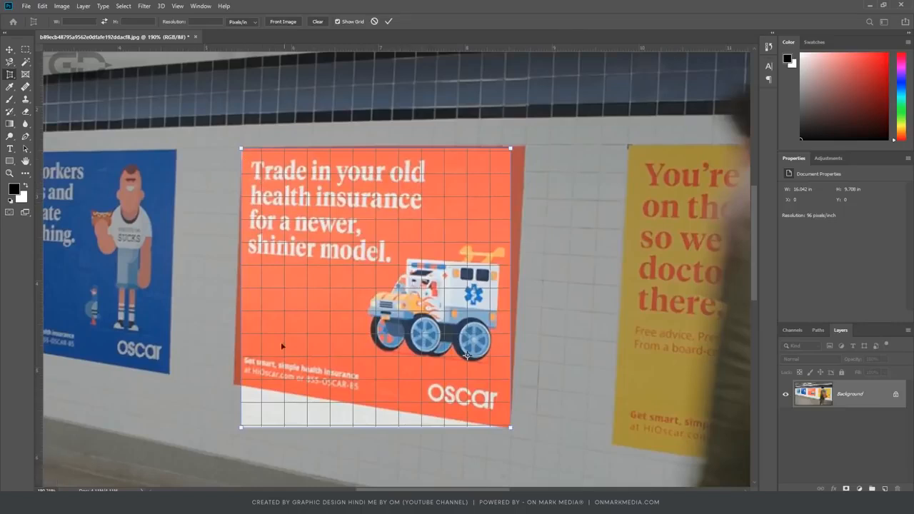
Fit the perspective grid's corners to the orange poster's corners and apply the crop.
left_click_drag(241, 428, 243, 386)
left_click_drag(512, 150, 524, 150)
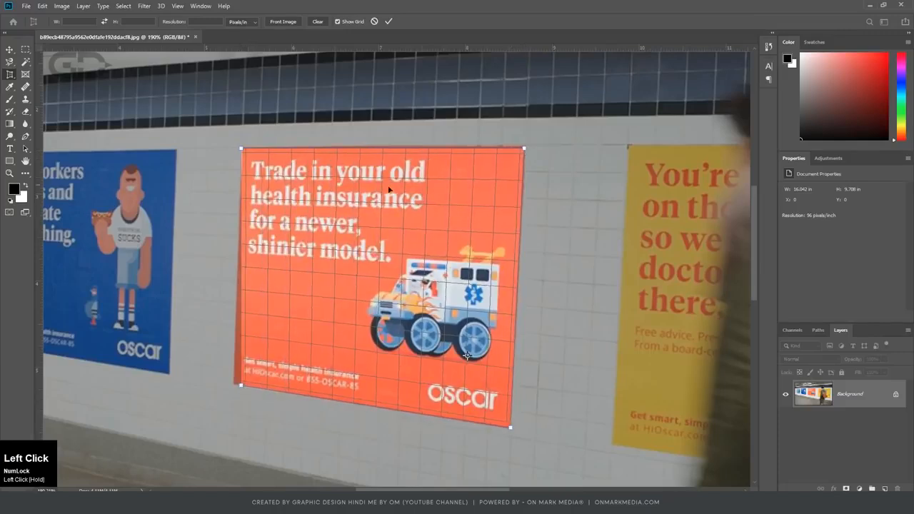
left_click_drag(240, 385, 233, 385)
left_click_drag(245, 152, 243, 149)
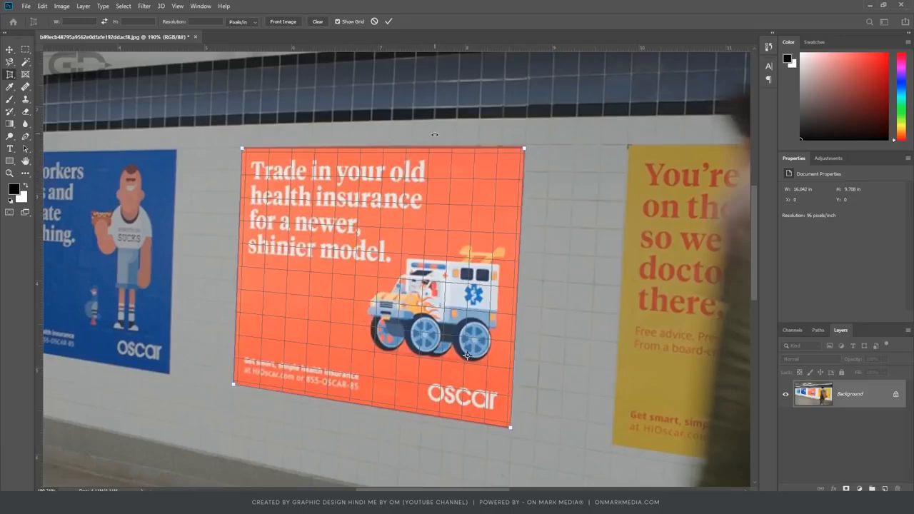
scroll(432, 134, "down", 2)
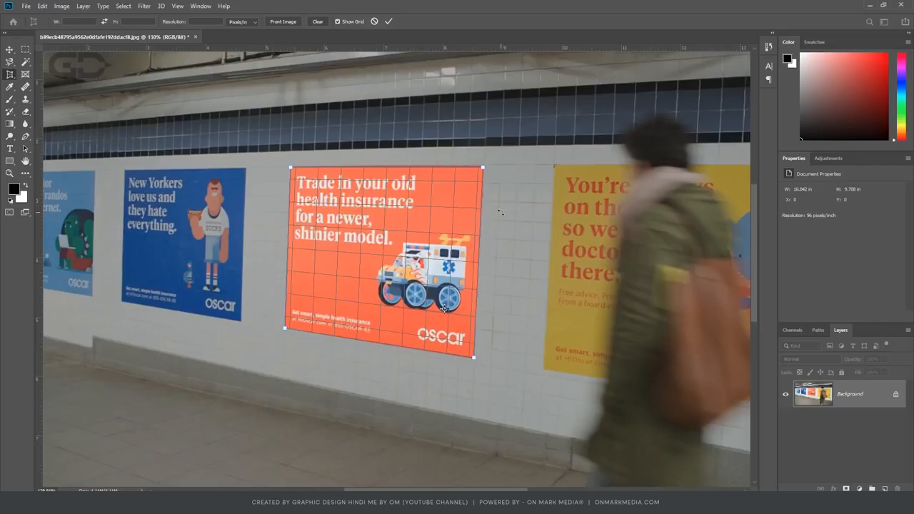
key("Return")
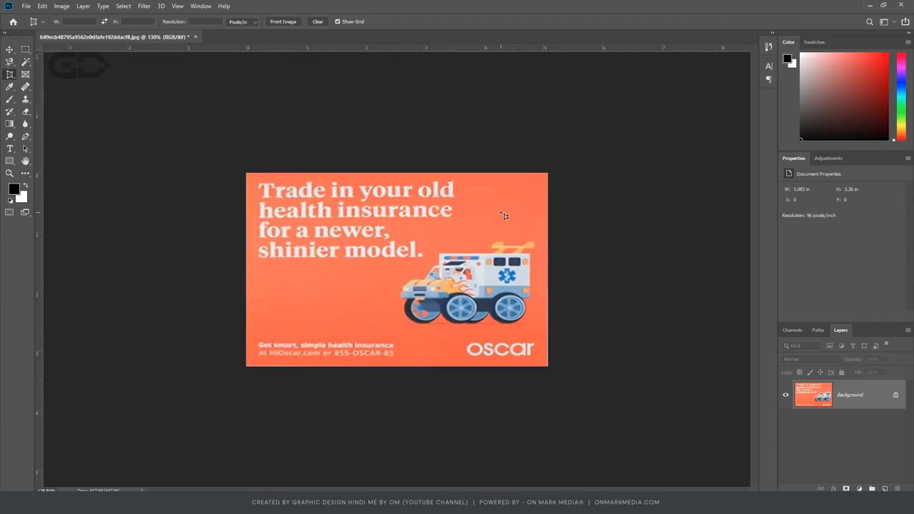
Narrow the flattened poster layer to about 4.72 in wide, keeping its height.
key("ctrl+t")
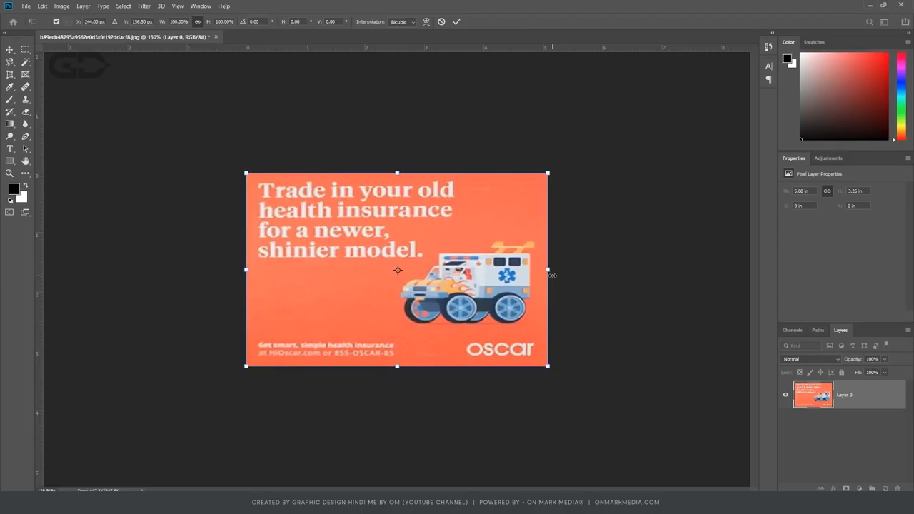
left_click(550, 270, "shift")
left_click_drag(549, 271, 530, 270)
key("shift+Return")
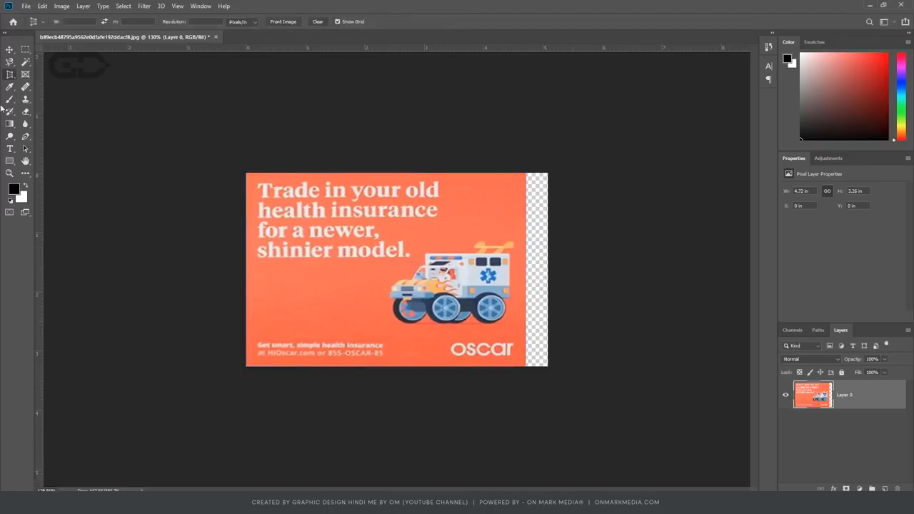
Crop the canvas with the Crop tool to remove the transparent strip beside the poster.
left_click(10, 75)
left_click(44, 74)
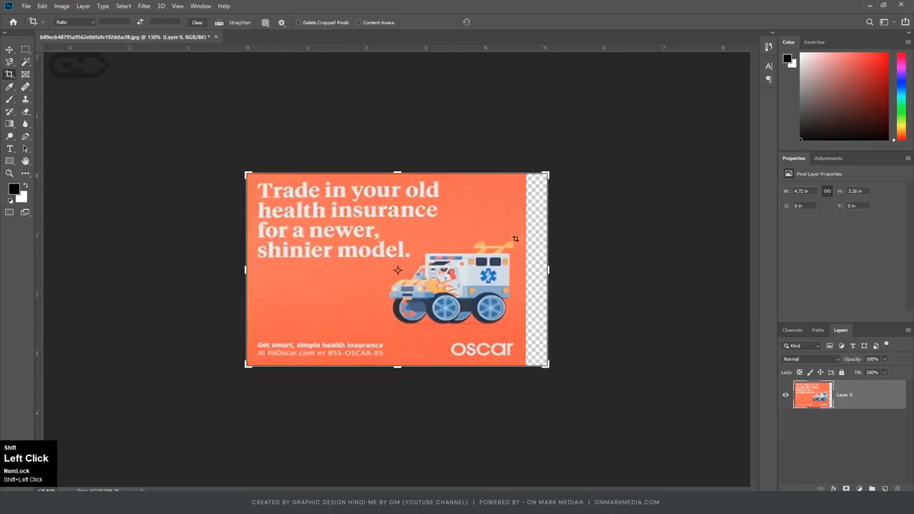
left_click_drag(548, 269, 536, 269)
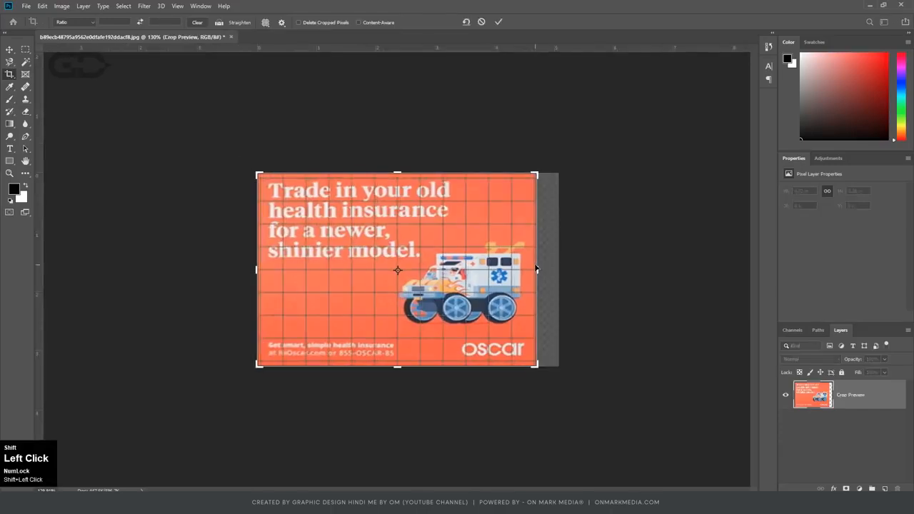
key("shift+Return")
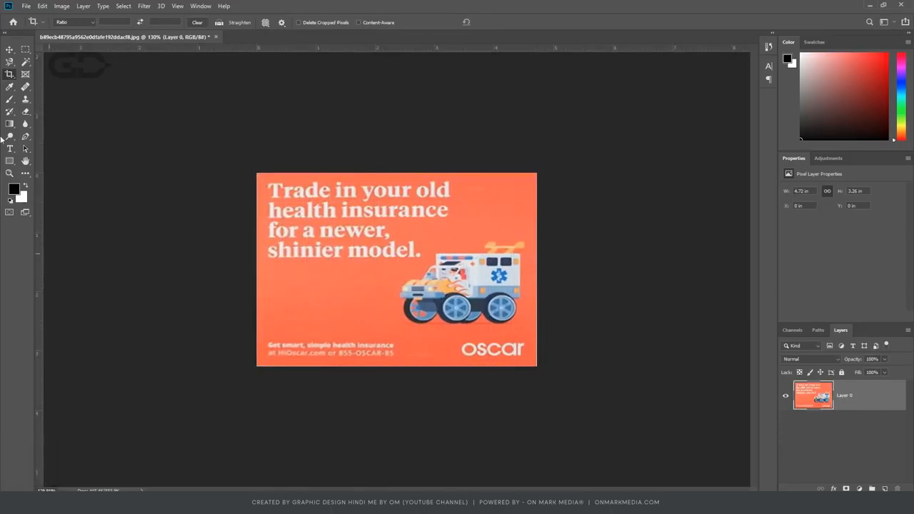
left_click(540, 270)
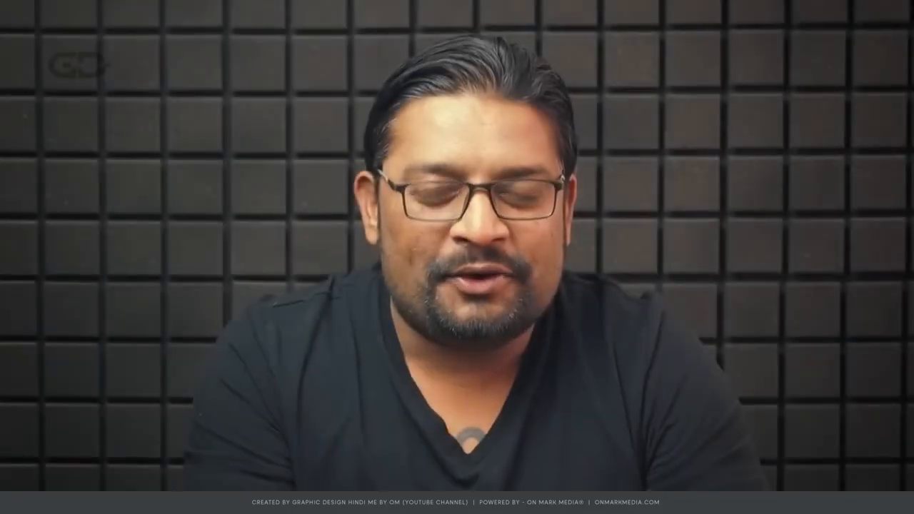